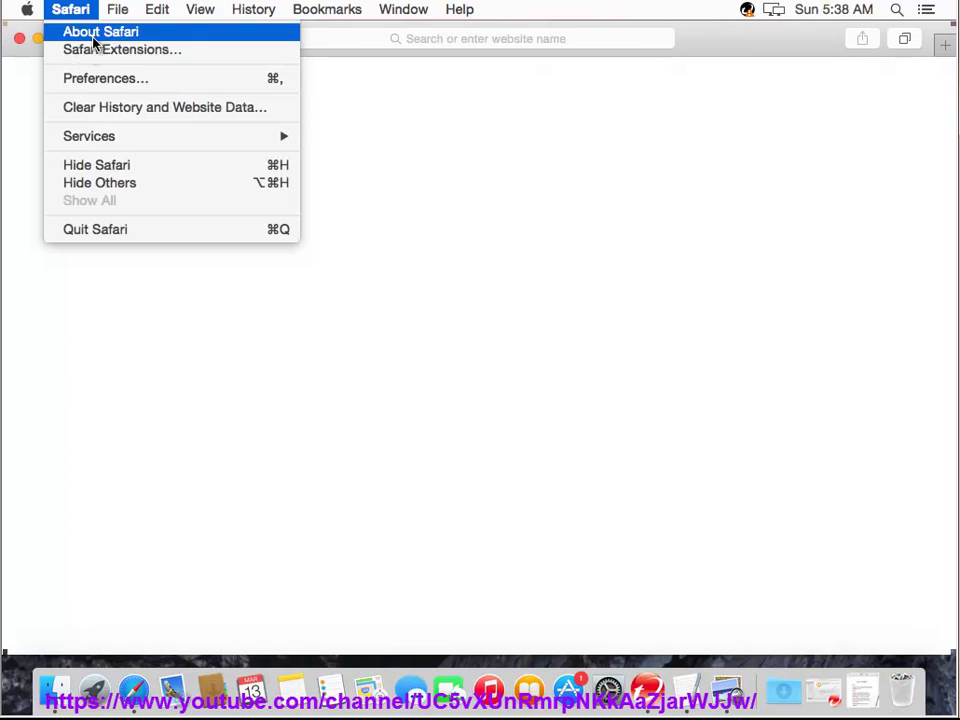
# - Examine the Trend Micro Toolbar for Mac extension in Safari's extension preferences, and close the Safari windows
pyautogui.click(101, 80)
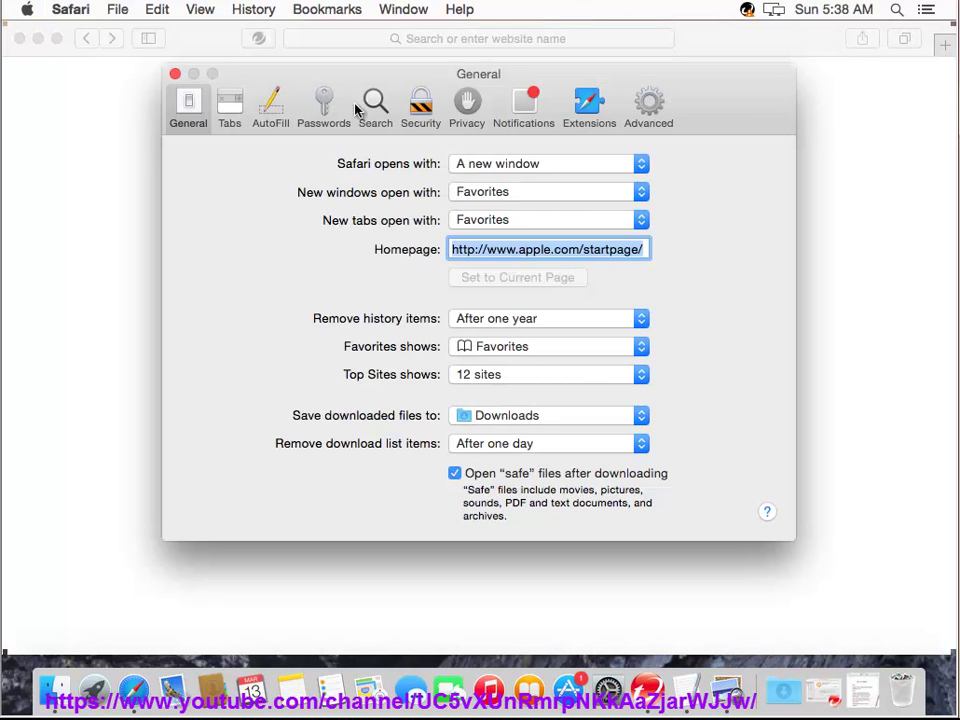
pyautogui.click(589, 105)
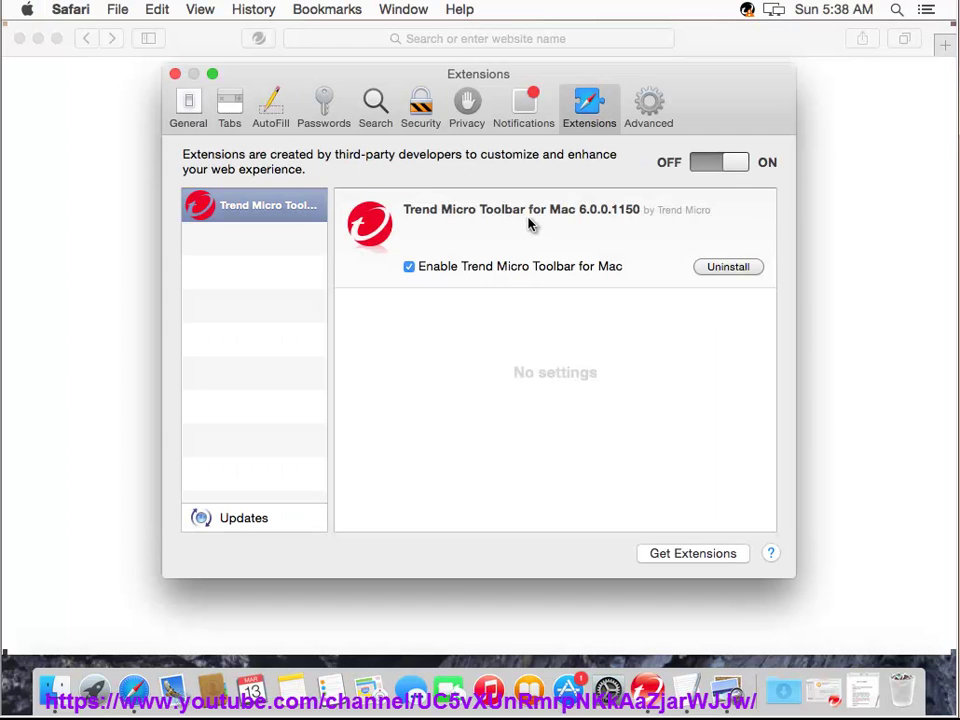
pyautogui.click(175, 75)
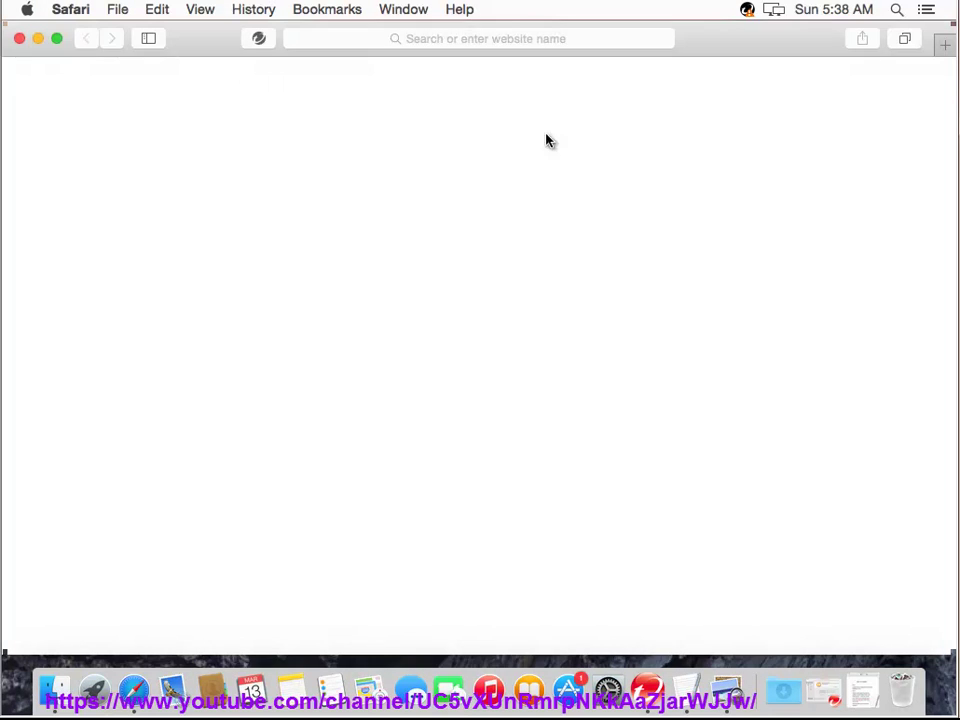
pyautogui.click(21, 39)
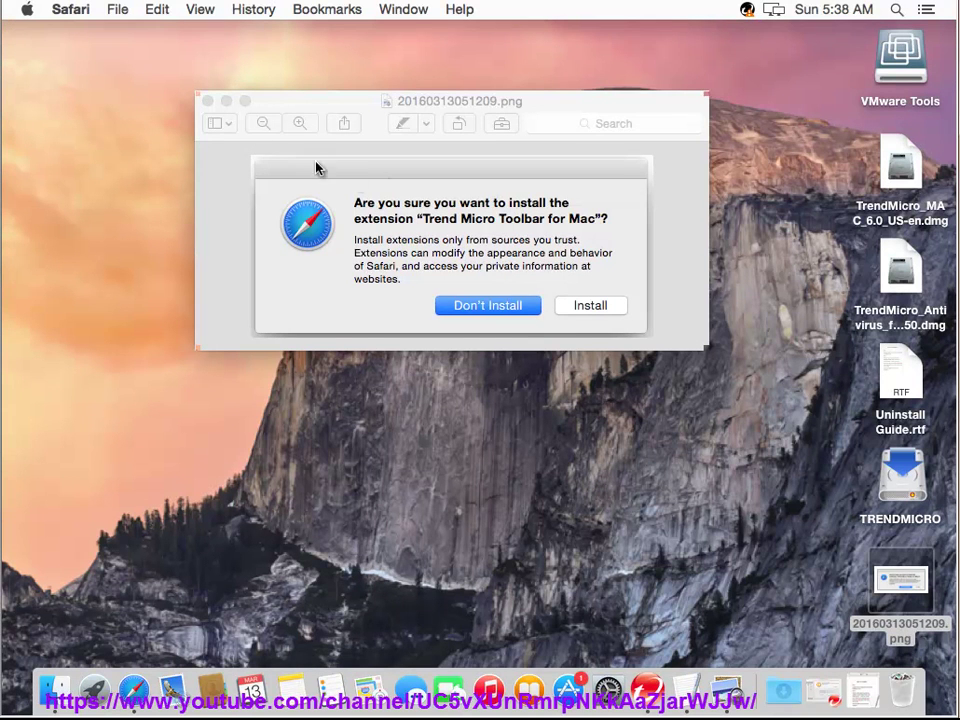
# - Minimize the 20160313051209.png preview window and quit Trend Micro Internet Security
pyautogui.click(226, 106)
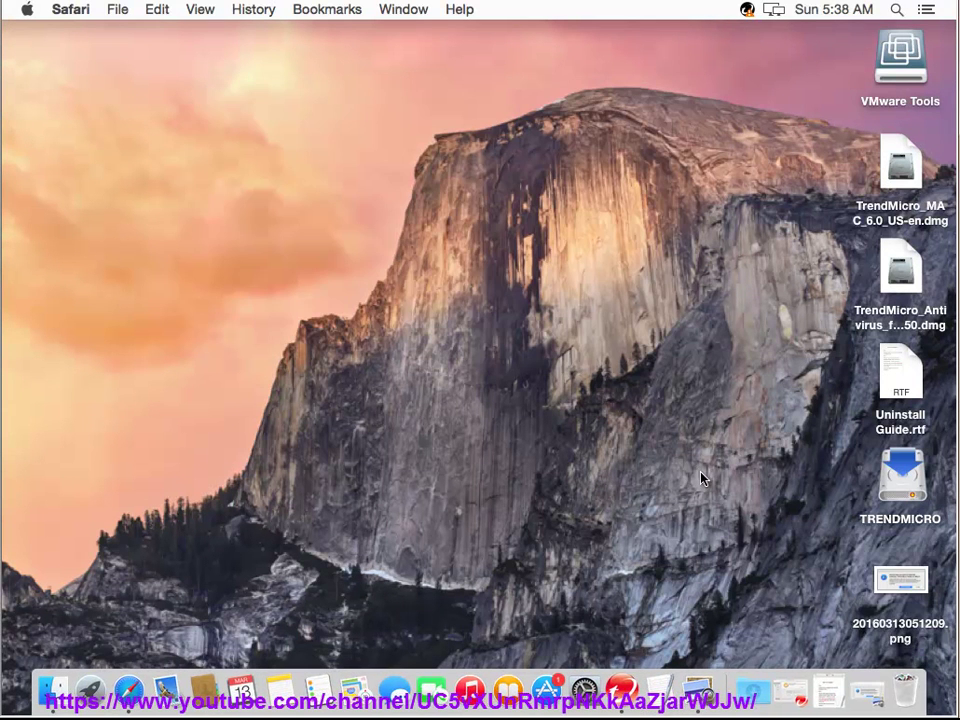
pyautogui.click(792, 691)
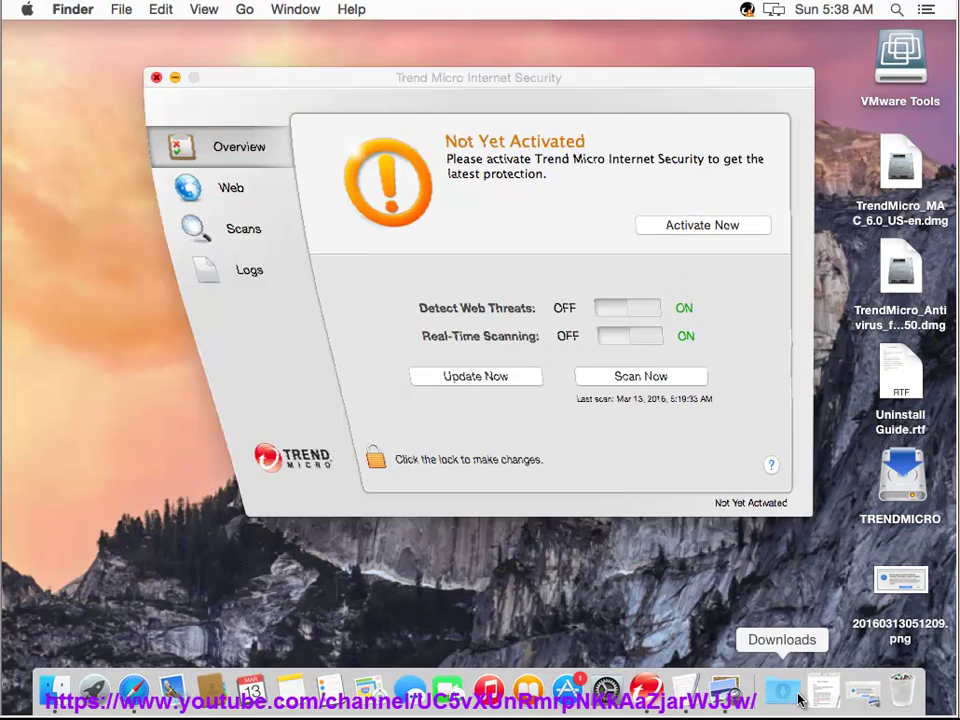
pyautogui.click(156, 78)
pyautogui.rightClick(648, 690)
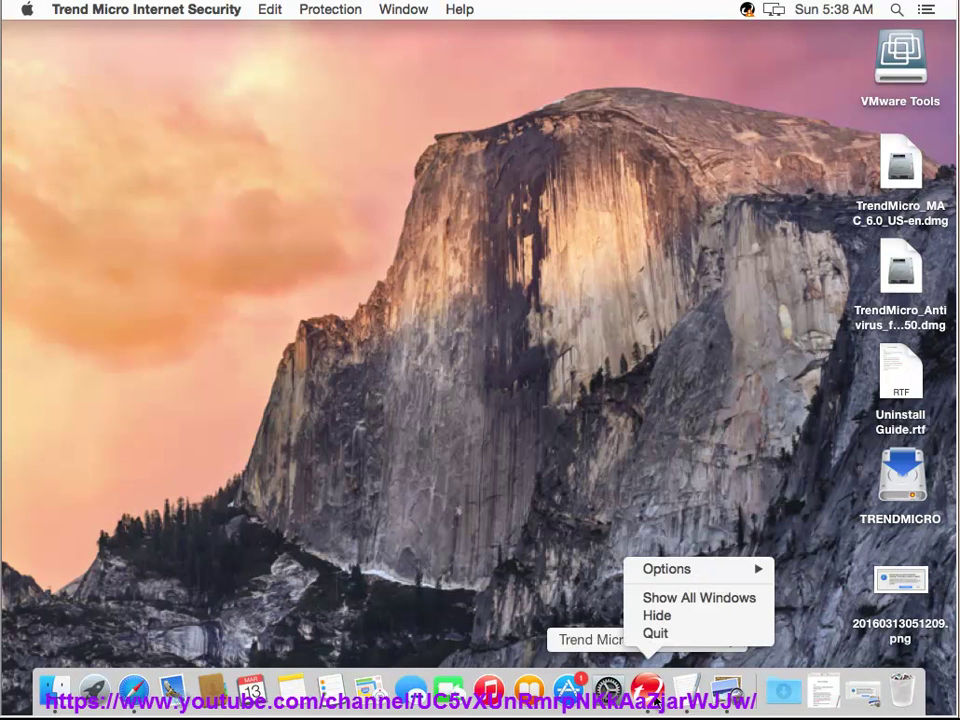
pyautogui.click(702, 638)
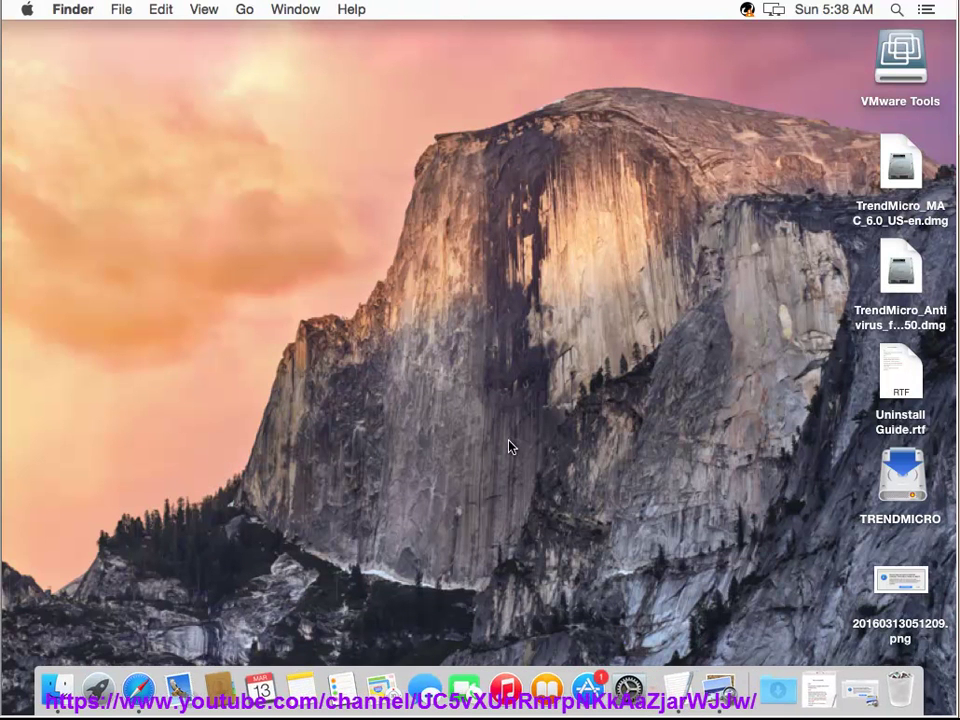
# - Search this Mac for "monit" in Finder and open Activity Monitor
pyautogui.click(244, 12)
pyautogui.click(280, 199)
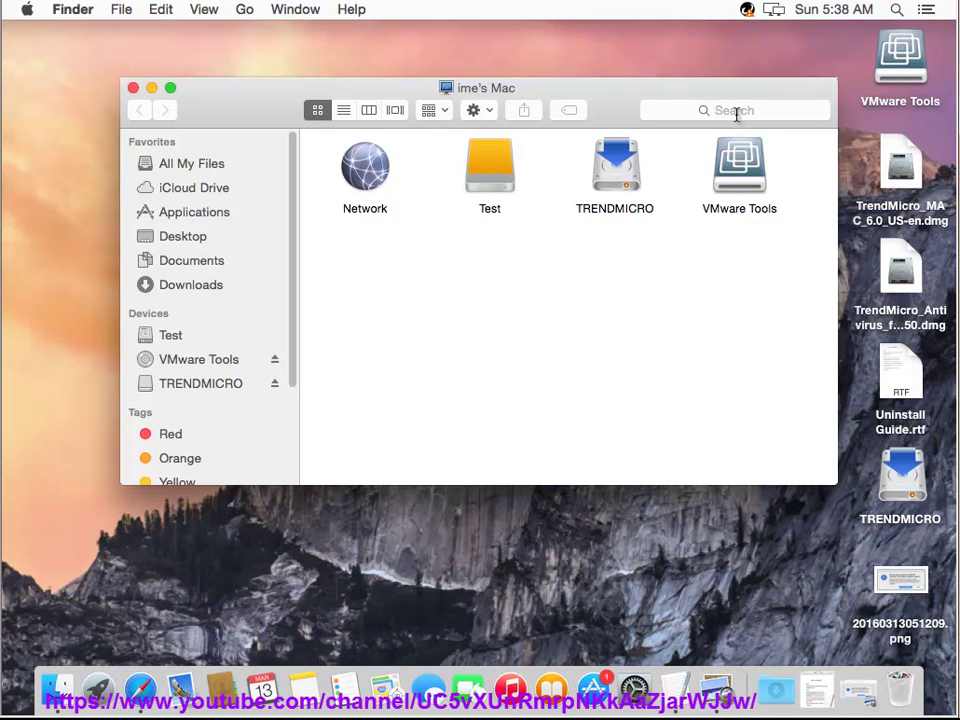
pyautogui.click(735, 118)
pyautogui.write('mon')
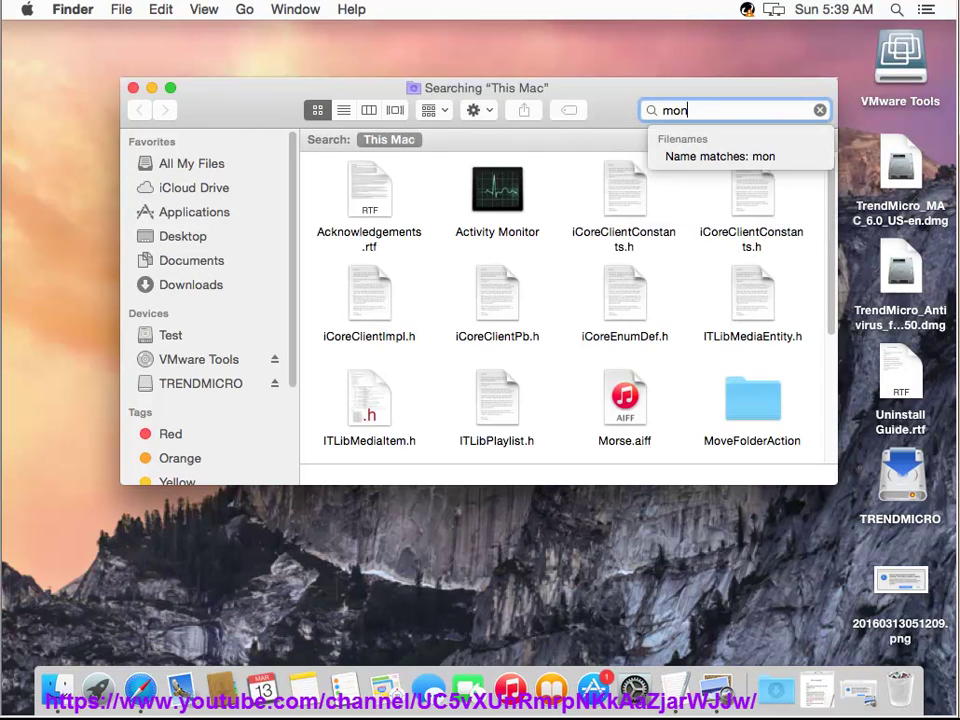
pyautogui.write('it')
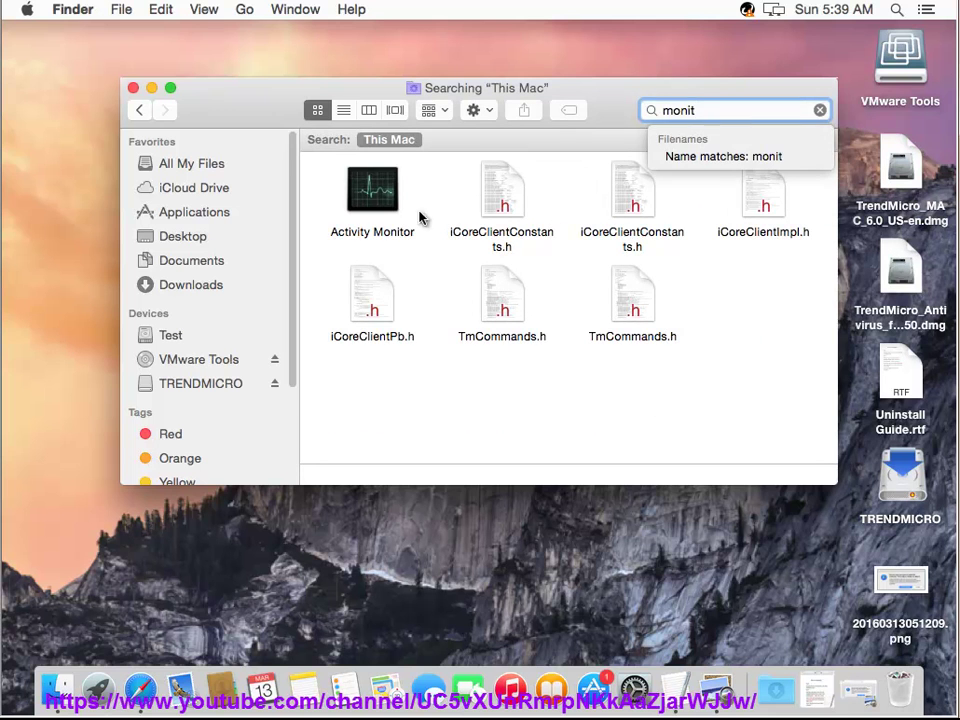
pyautogui.click(360, 190)
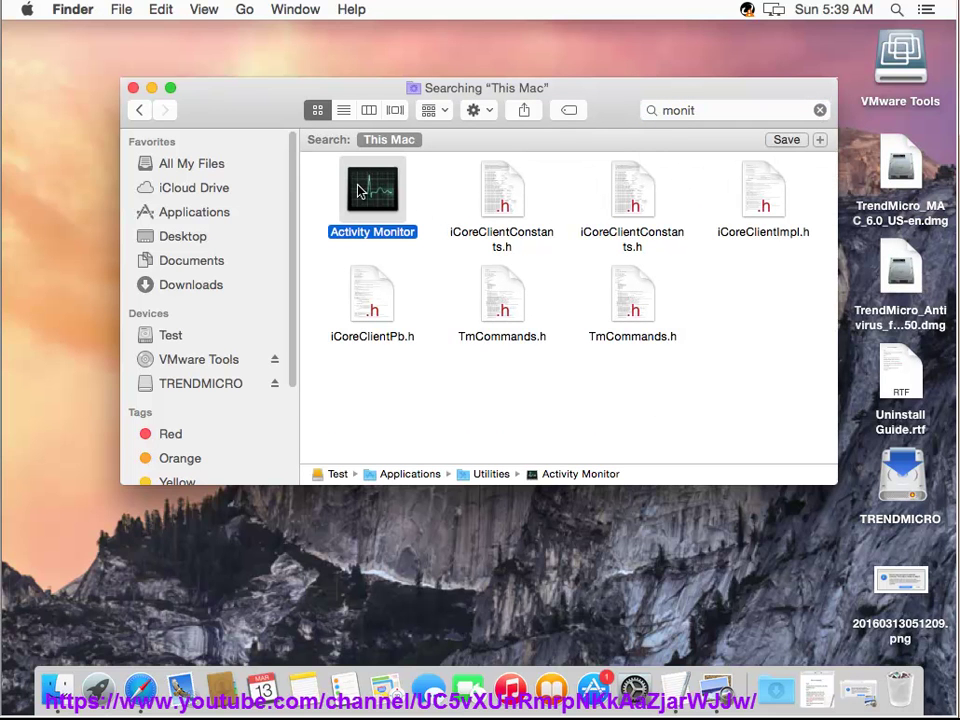
pyautogui.doubleClick(371, 205)
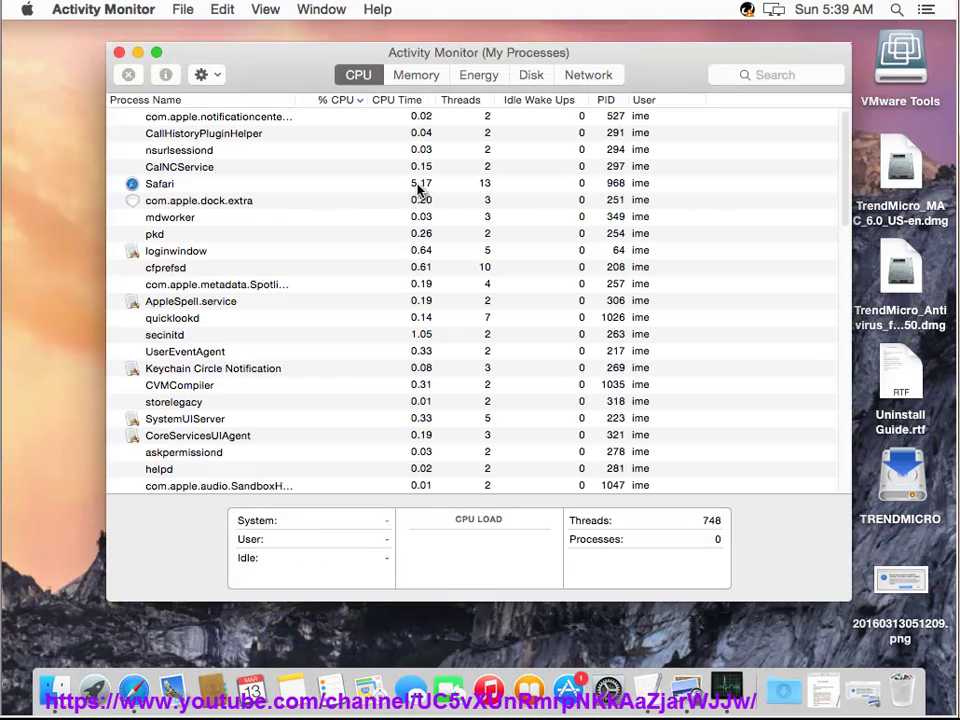
# - Widen the Process Name column in Activity Monitor and try to quit the Trend Micro Internet Security Quick Menu process normally
pyautogui.click(265, 188)
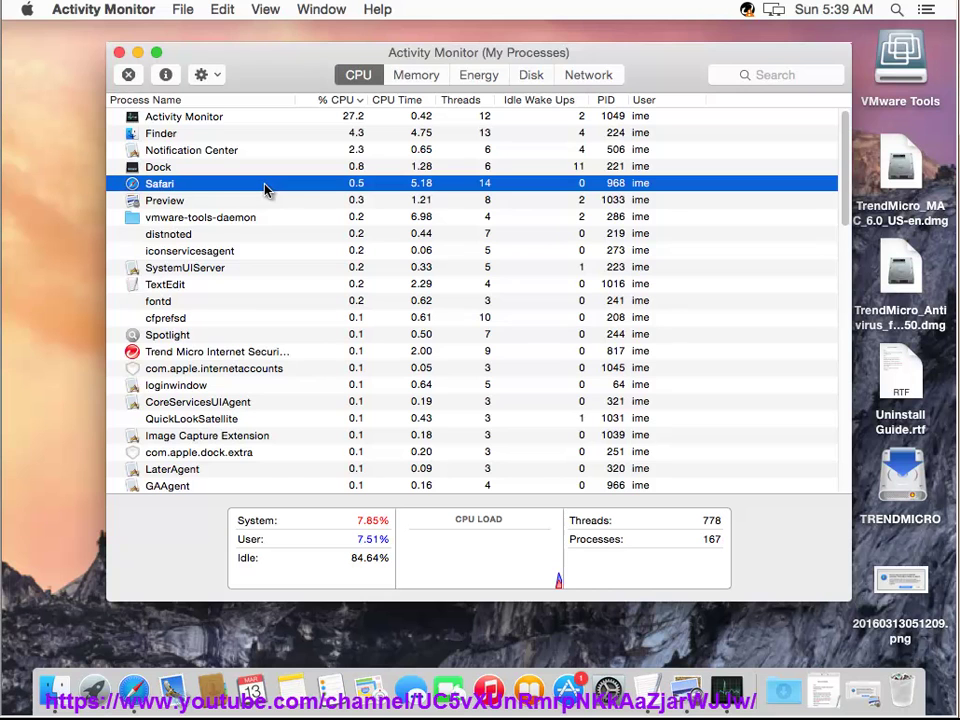
pyautogui.click(216, 356)
pyautogui.moveTo(296, 100); pyautogui.dragTo(398, 100)
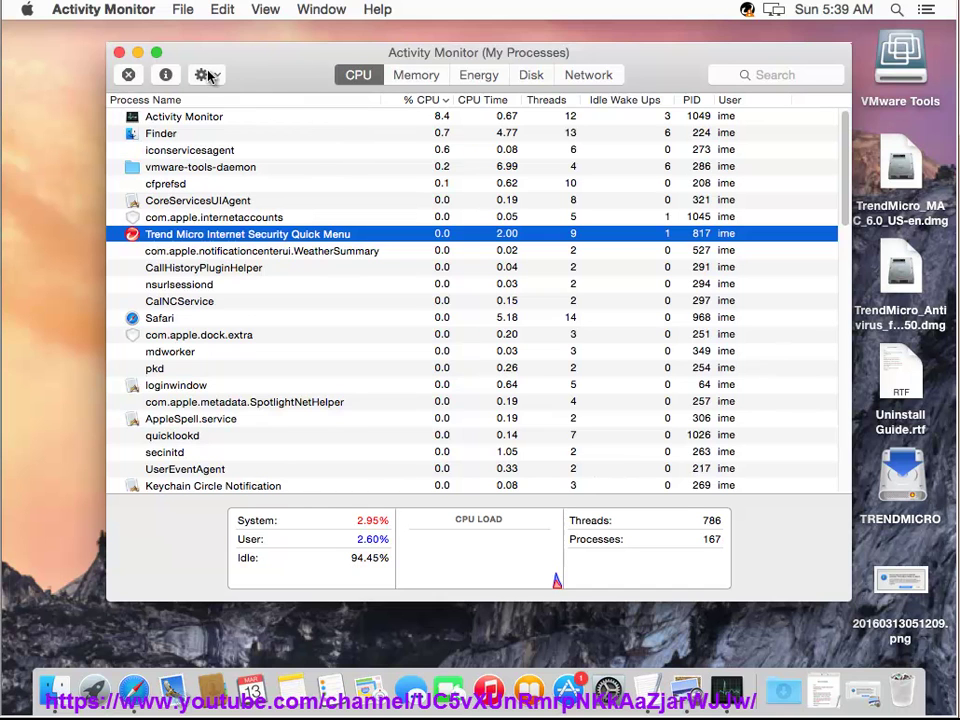
pyautogui.click(128, 74)
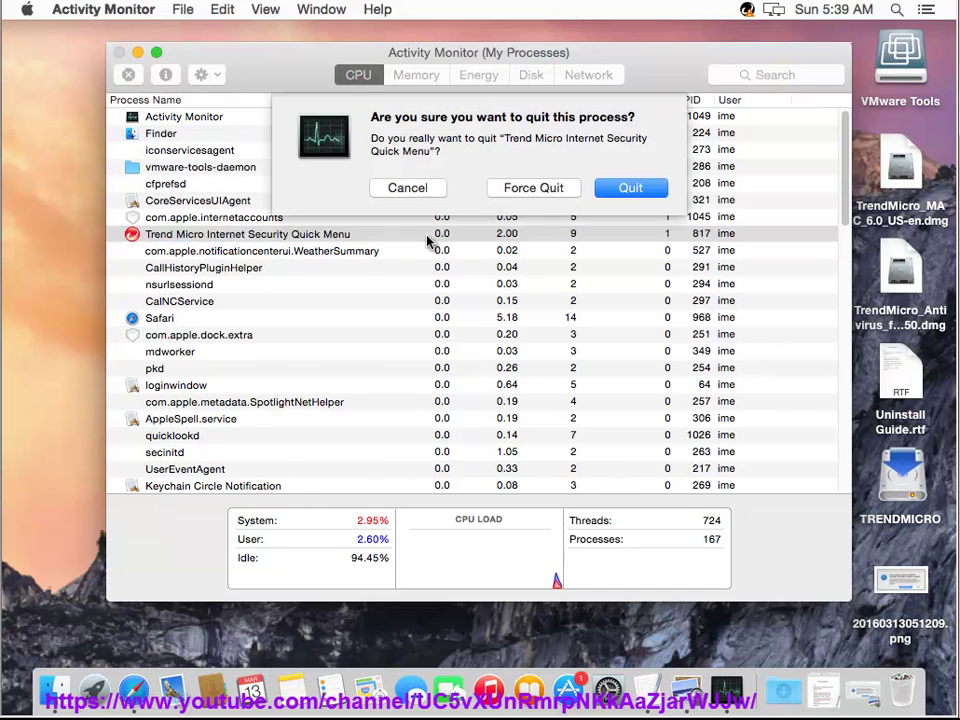
pyautogui.click(655, 192)
pyautogui.click(312, 302)
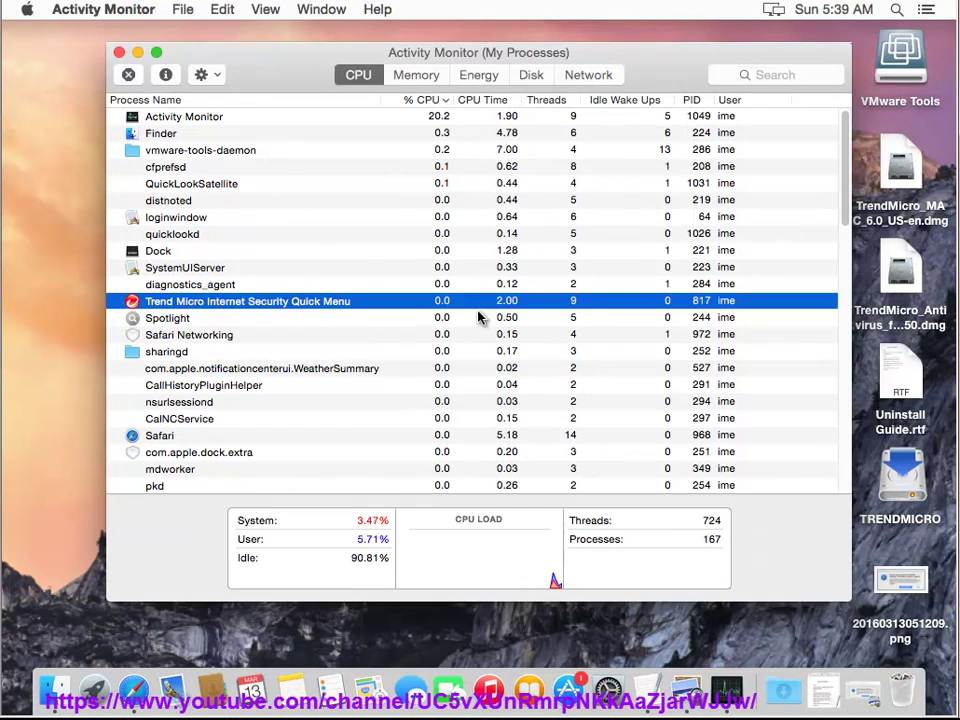
# - Try to force quit the Trend Micro Internet Security Quick Menu process
pyautogui.click(275, 300)
pyautogui.press('t')
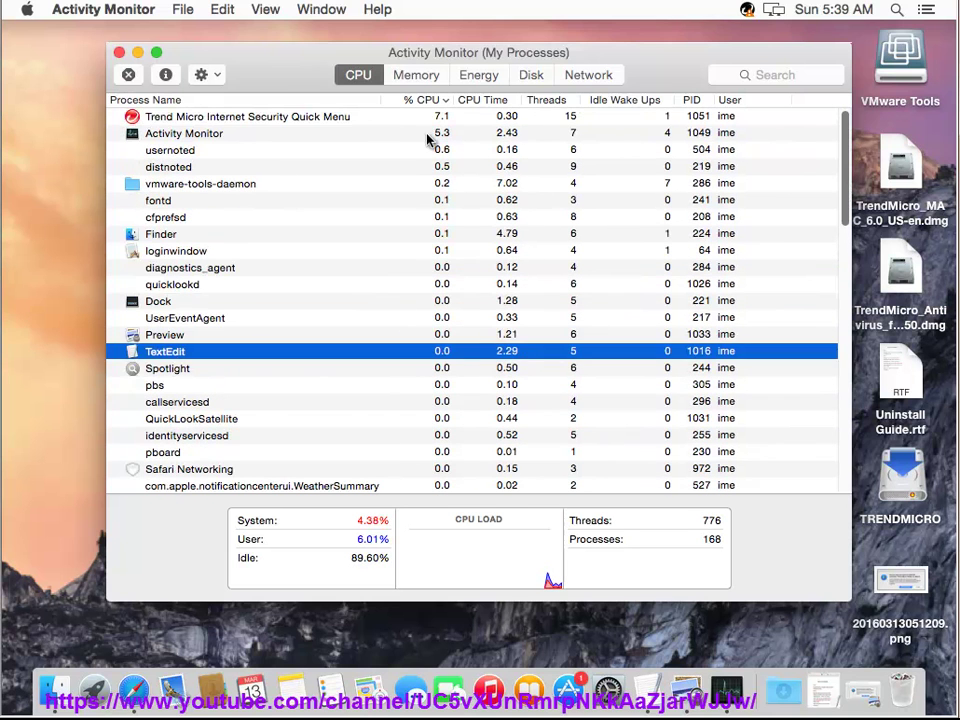
pyautogui.click(343, 117)
pyautogui.click(128, 74)
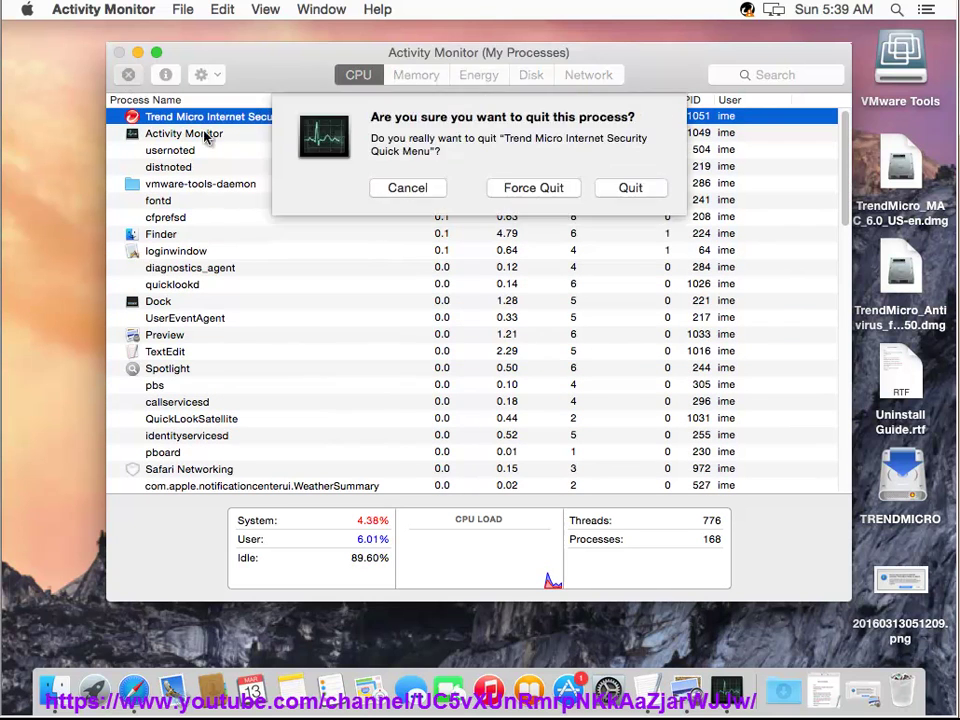
pyautogui.click(544, 196)
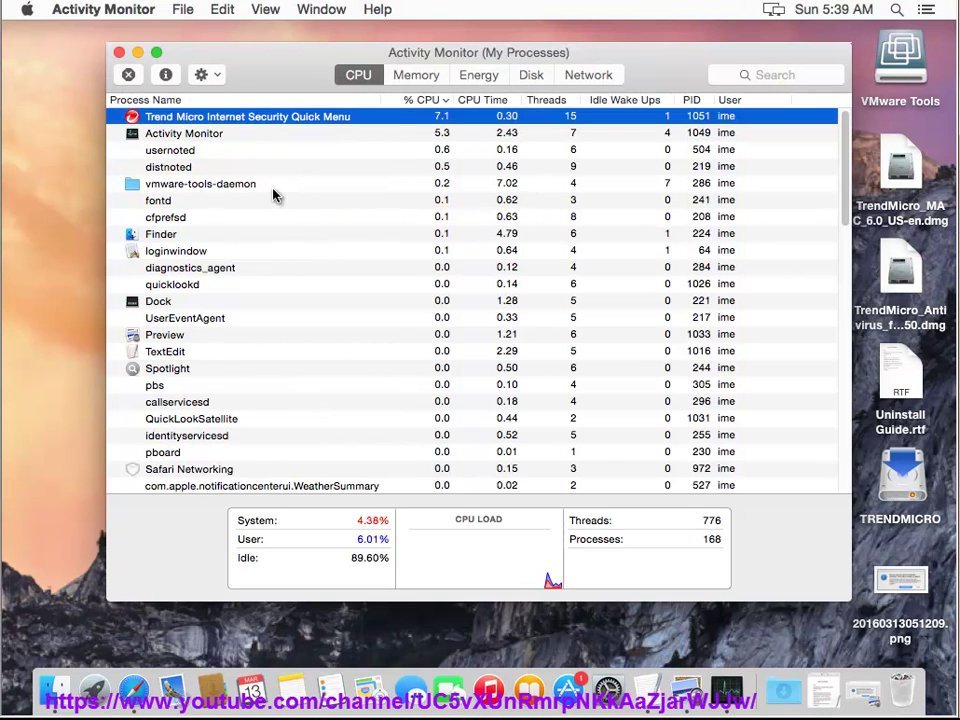
pyautogui.click(228, 136)
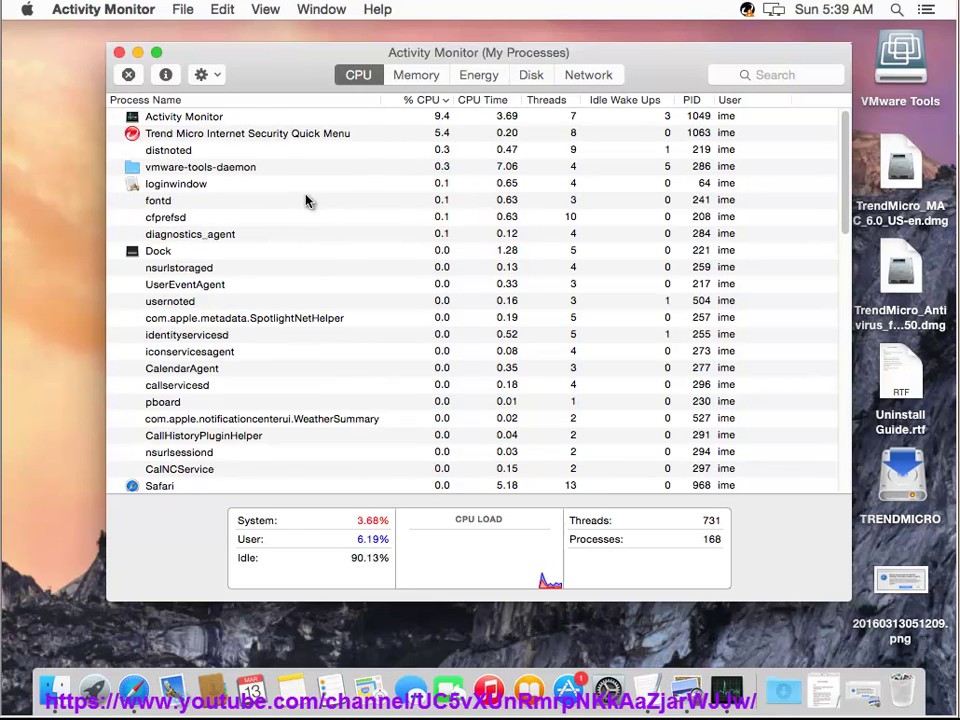
# - Try once more to force quit the relaunched Trend Micro Internet Security Quick Menu process, and close the Activity Monitor window
pyautogui.scroll(10, 275, 200)
pyautogui.click(210, 133)
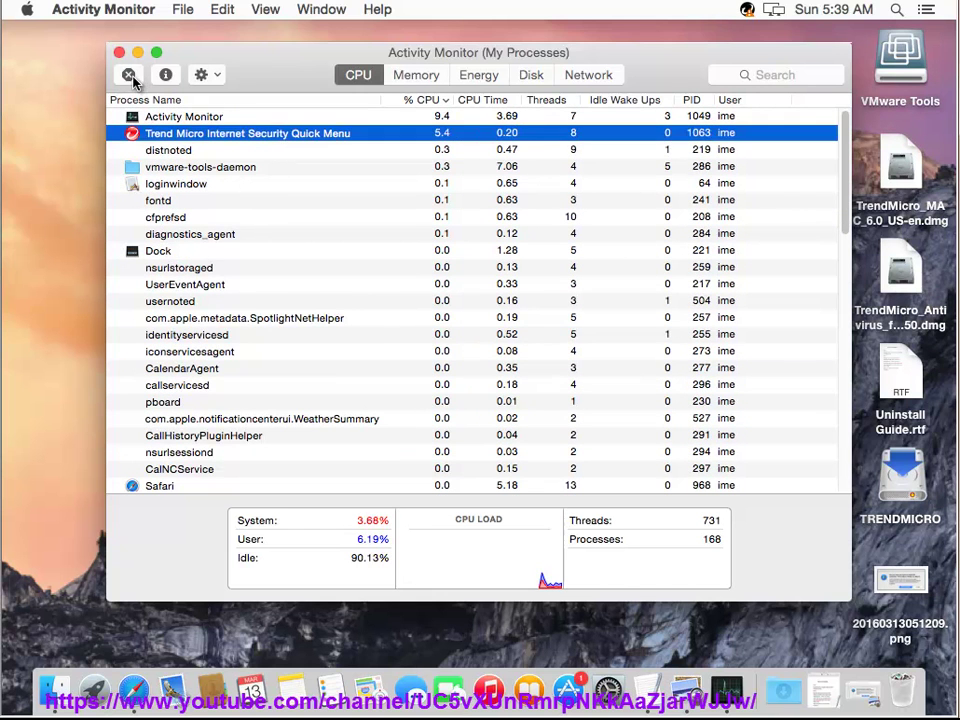
pyautogui.click(130, 76)
pyautogui.click(495, 190)
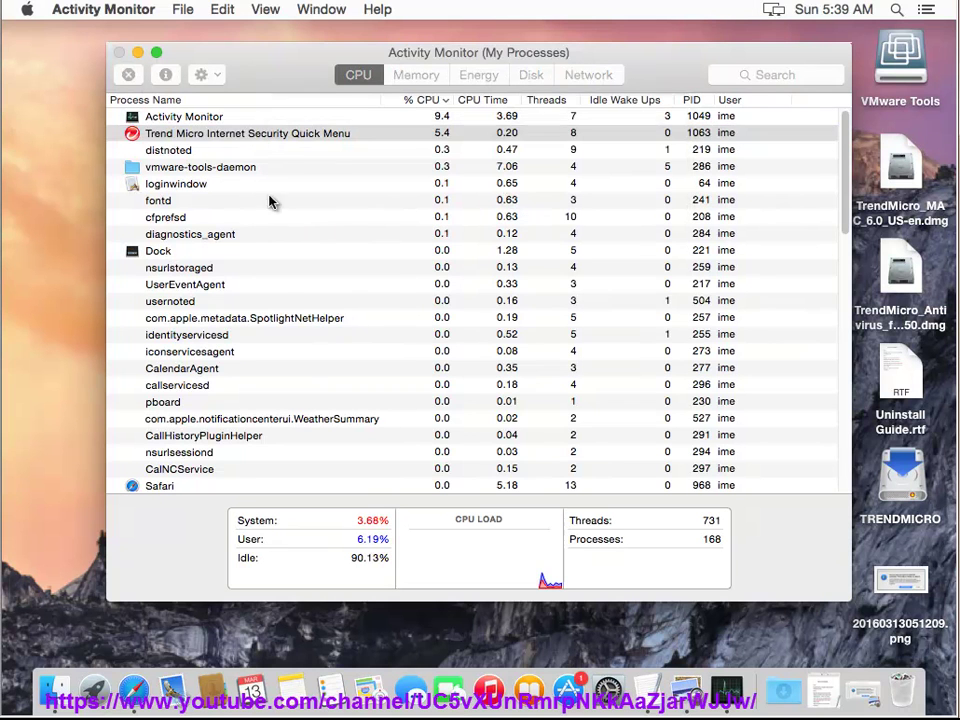
pyautogui.click(118, 52)
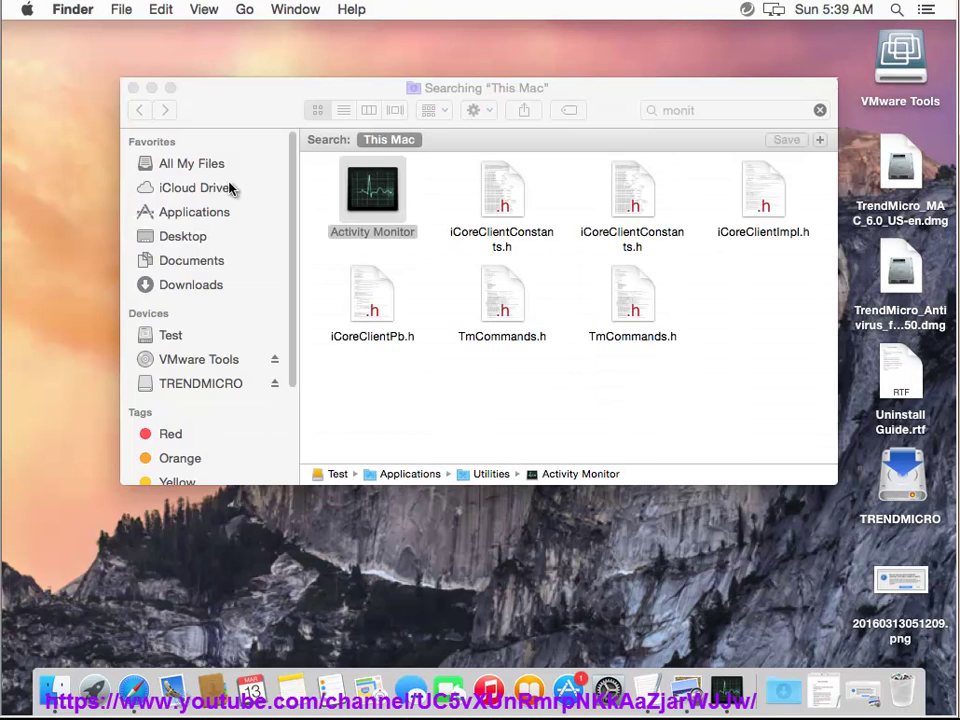
# - Launch the Trend Micro Internet Security uninstaller from the Trend Micro folder in Applications
pyautogui.click(187, 214)
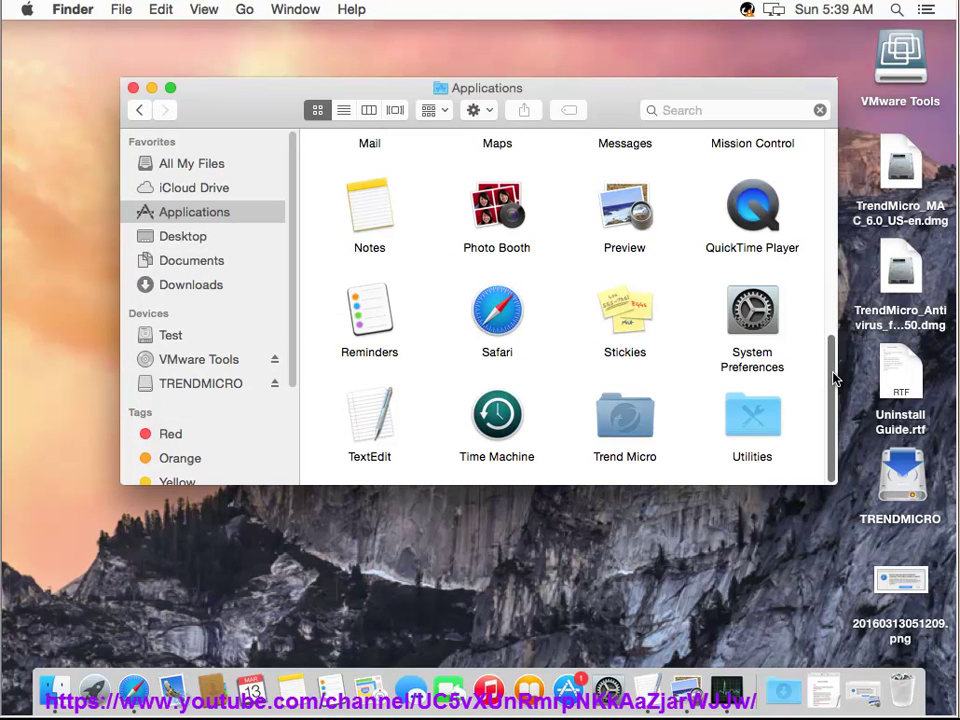
pyautogui.click(640, 422)
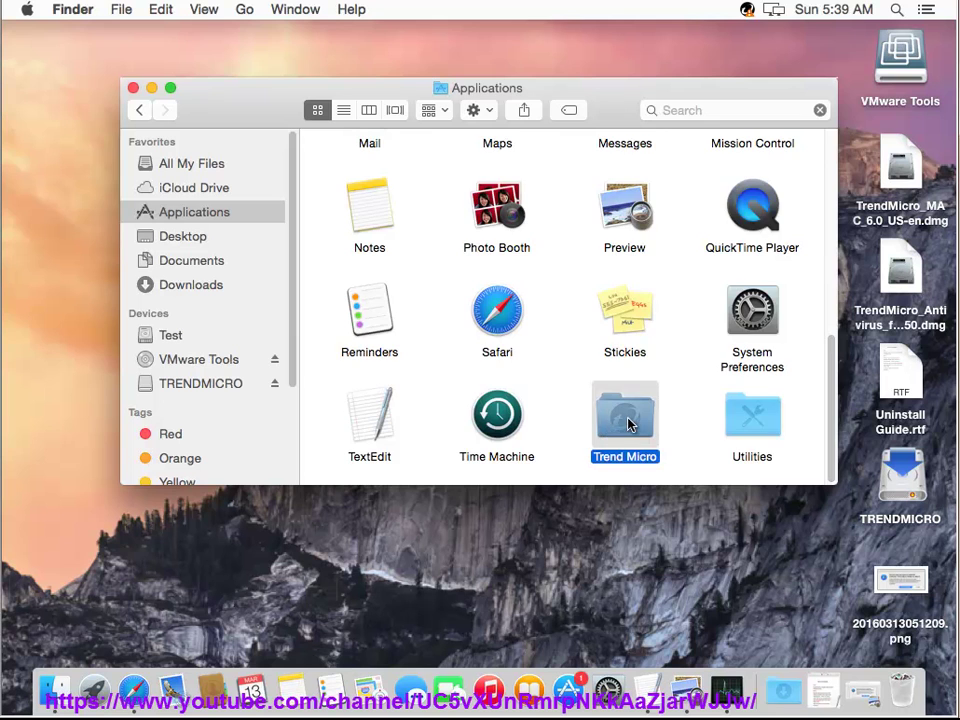
pyautogui.doubleClick(628, 424)
pyautogui.click(612, 173)
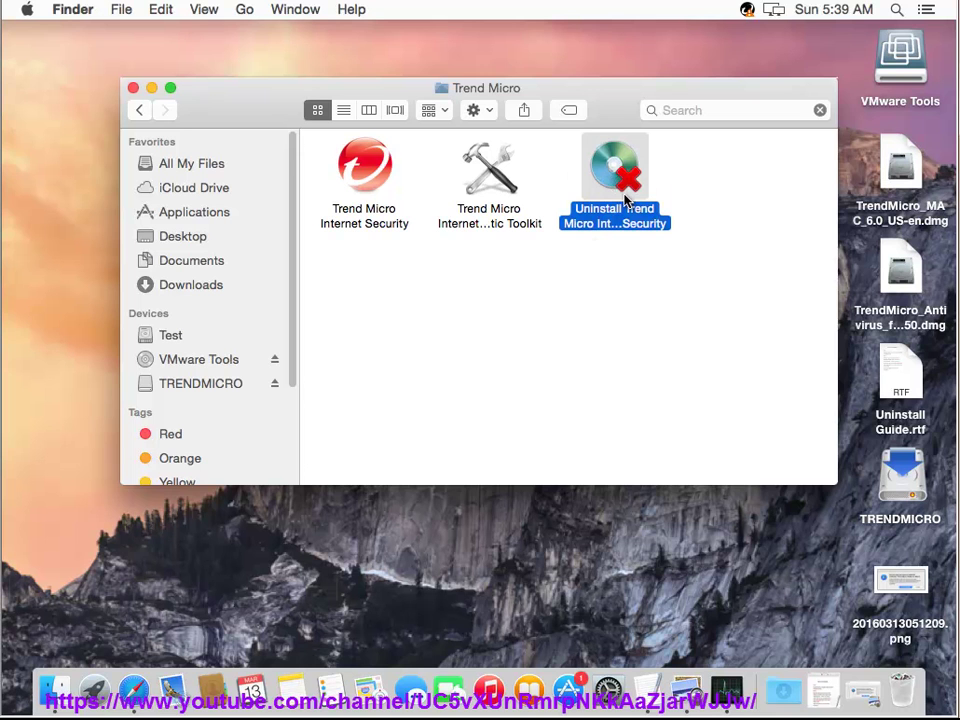
pyautogui.doubleClick(615, 218)
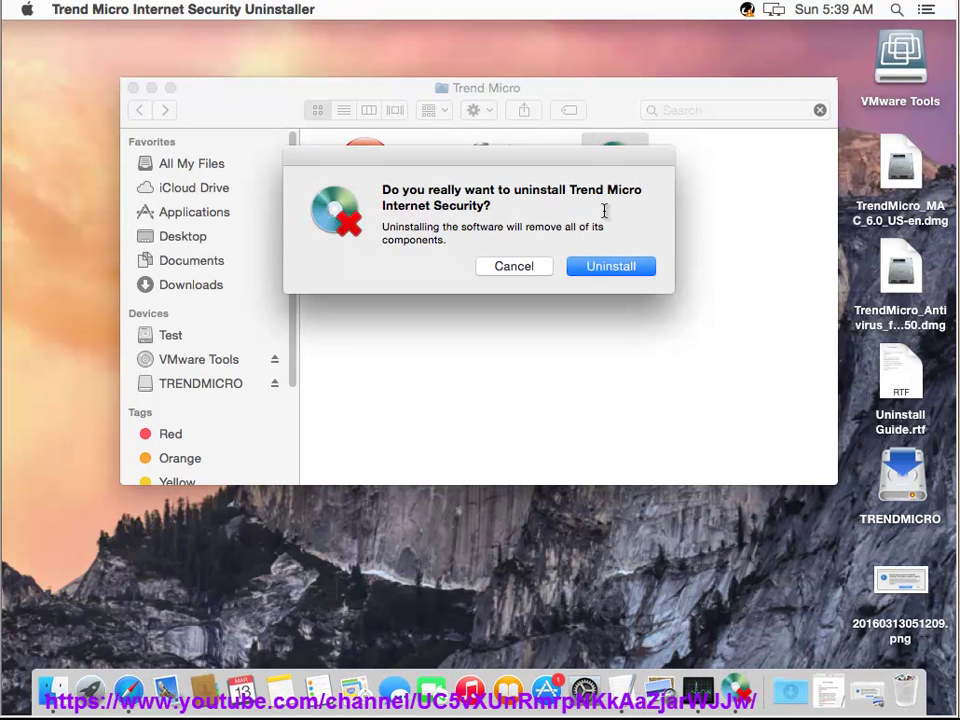
# - Uninstall Trend Micro Internet Security, authorizing the removal with the account password, and dismiss the completion message
pyautogui.moveTo(555, 162); pyautogui.dragTo(567, 260)
pyautogui.click(623, 368)
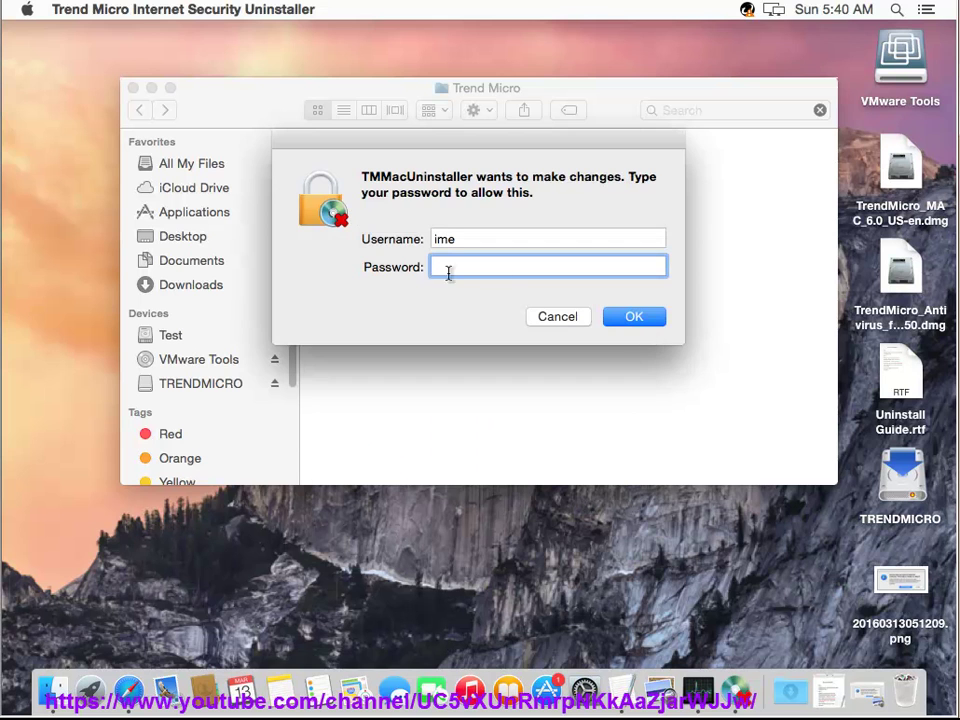
pyautogui.moveTo(567, 151); pyautogui.dragTo(593, 259)
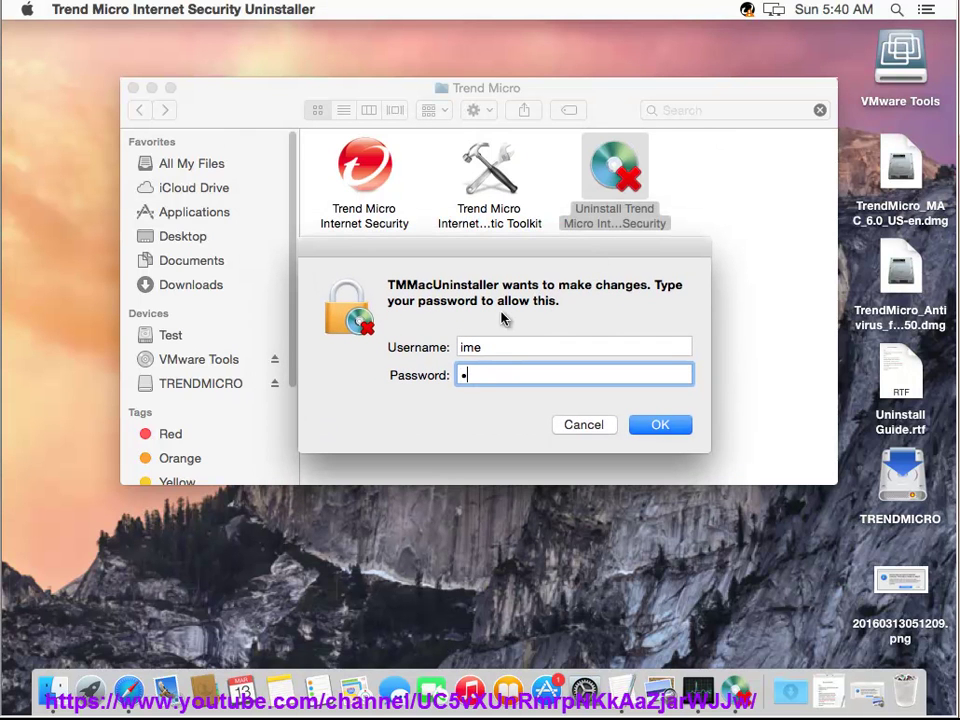
pyautogui.press('Return')
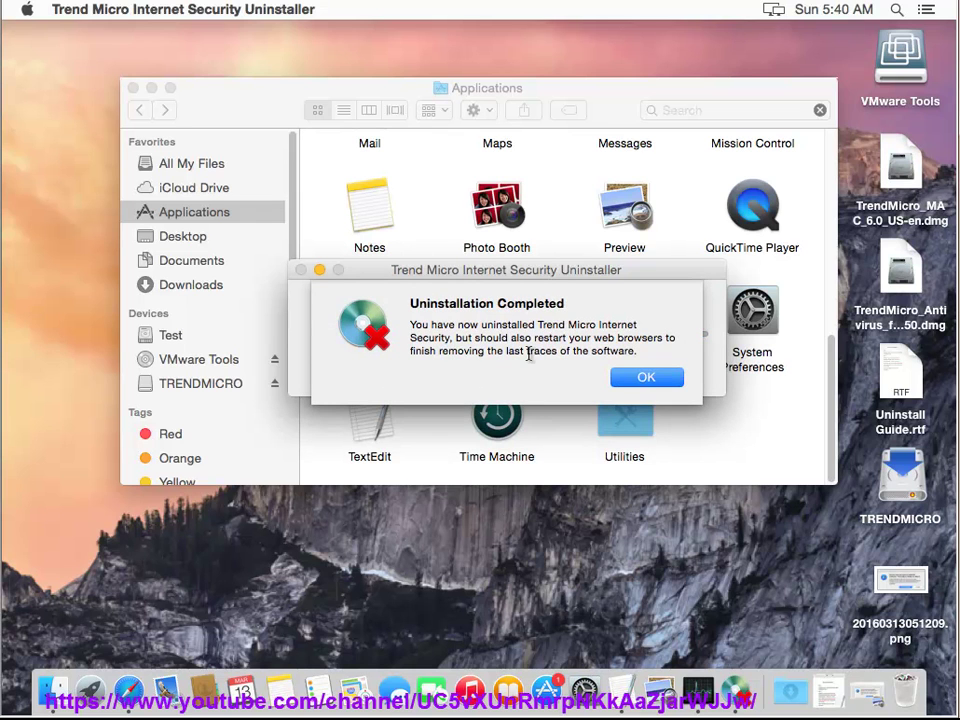
pyautogui.moveTo(555, 300); pyautogui.dragTo(529, 309)
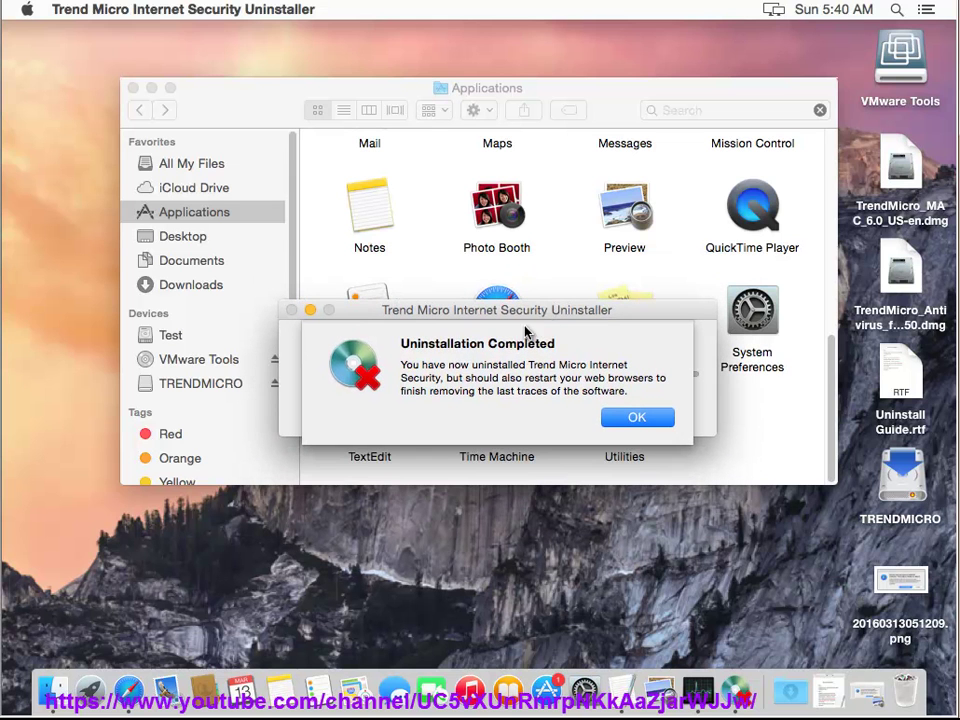
pyautogui.click(634, 419)
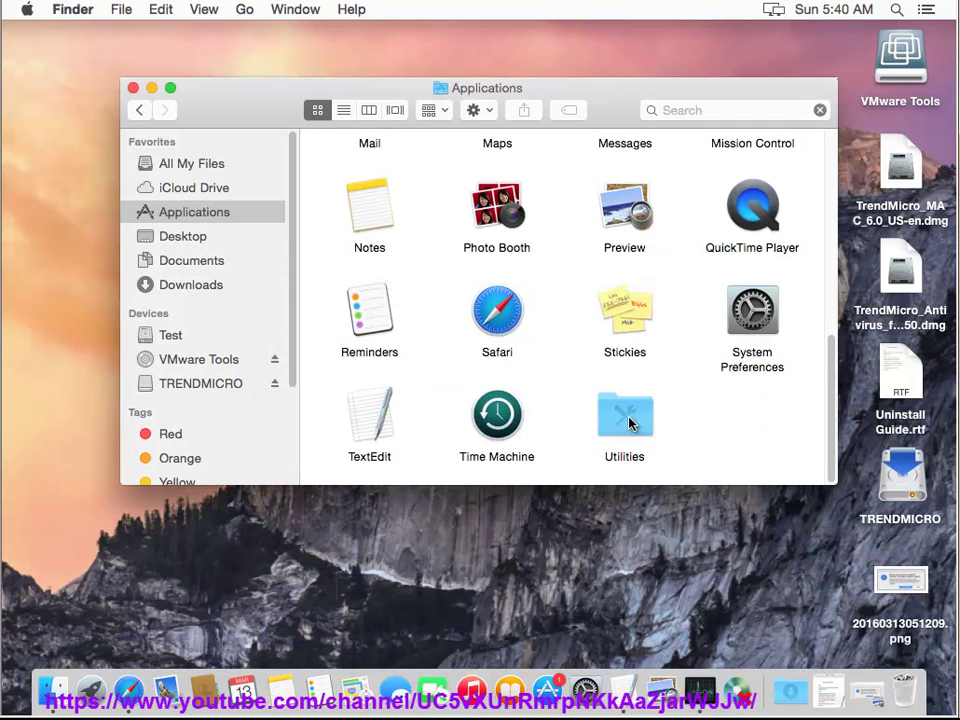
# - Close the Applications window
pyautogui.click(133, 88)
pyautogui.click(28, 10)
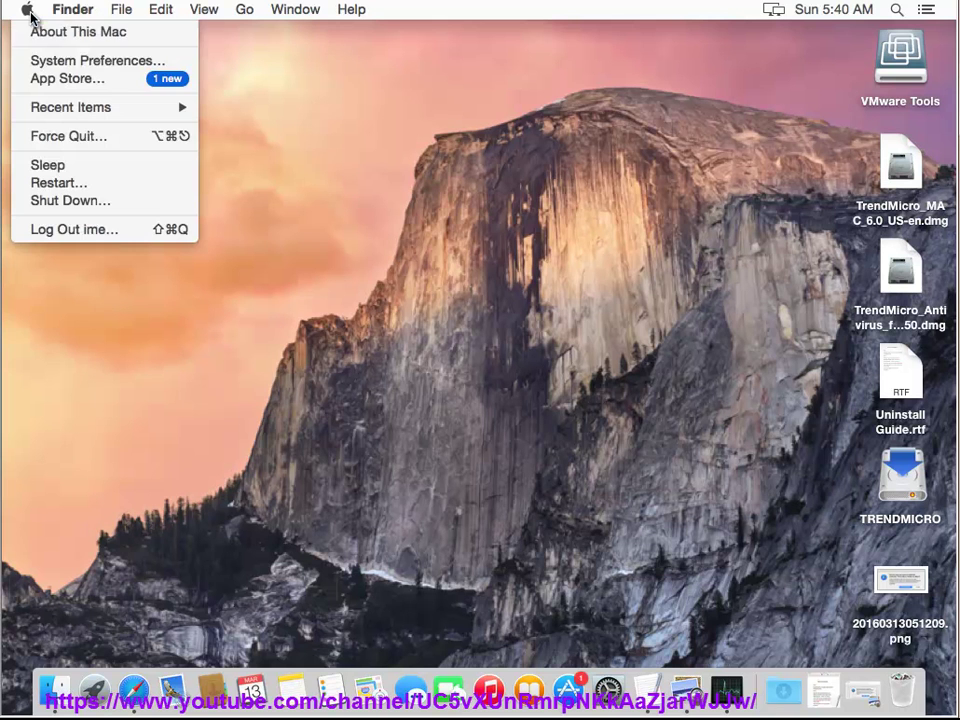
pyautogui.click(52, 186)
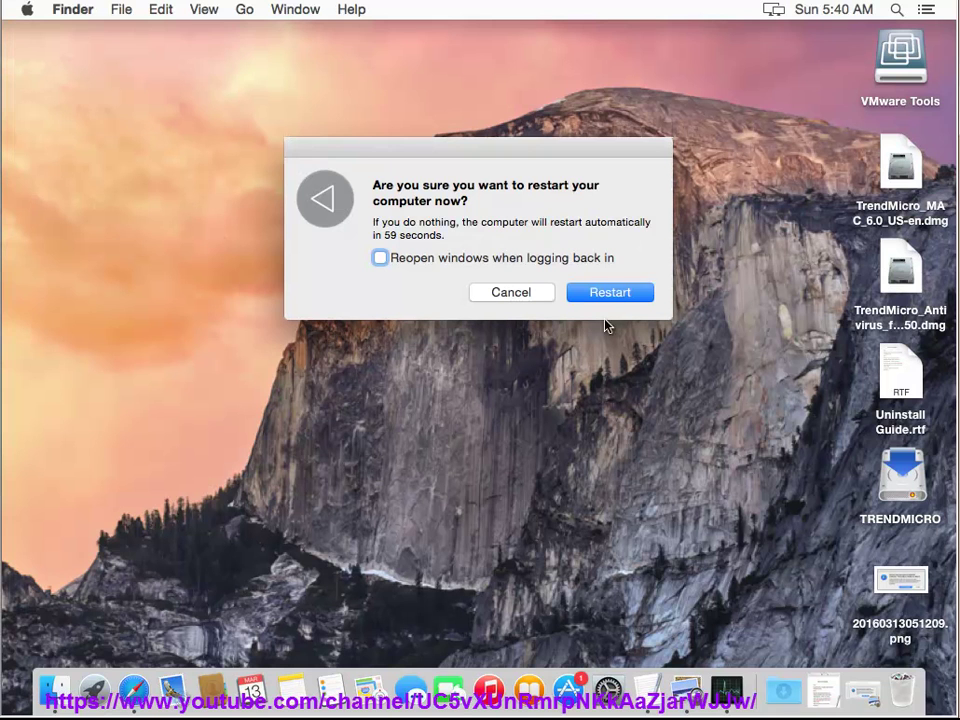
pyautogui.click(508, 297)
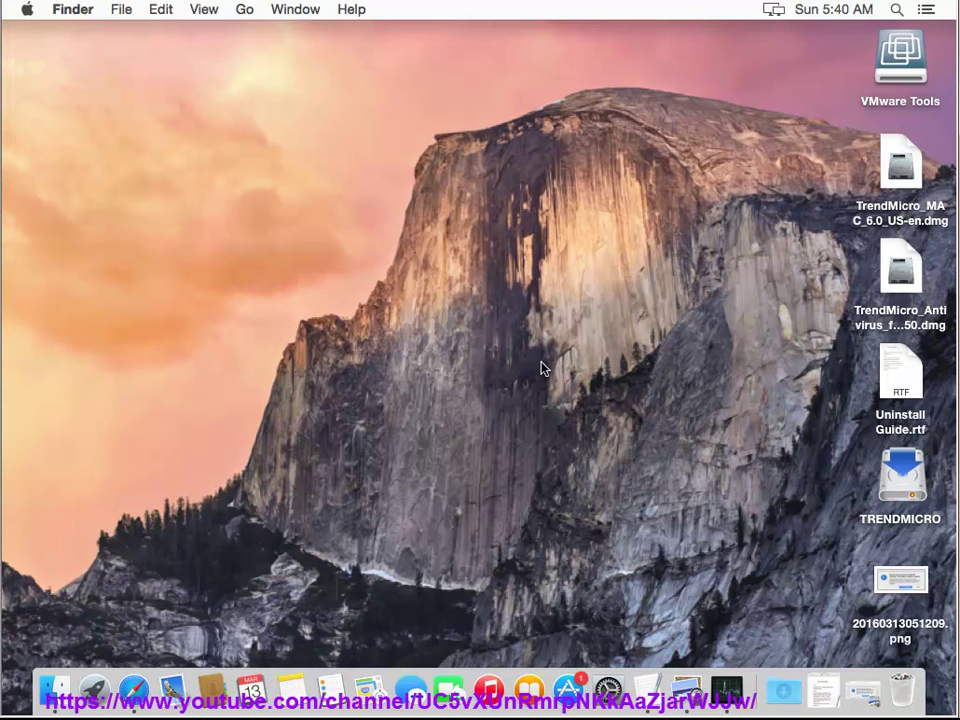
# - Open the Computer location and search this Mac for TREND
pyautogui.click(244, 10)
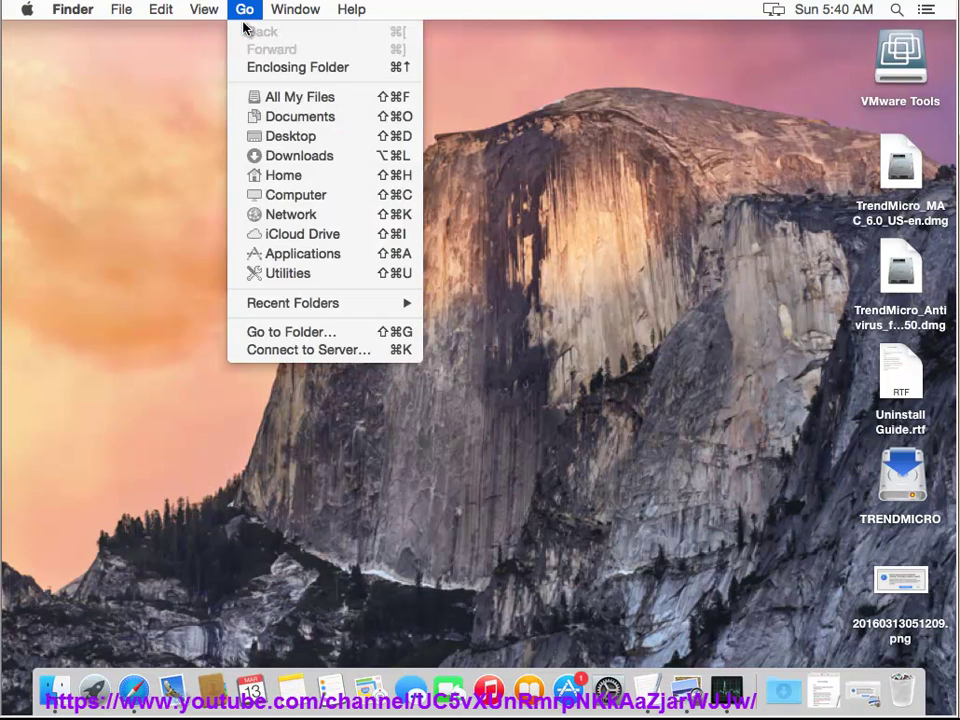
pyautogui.click(268, 195)
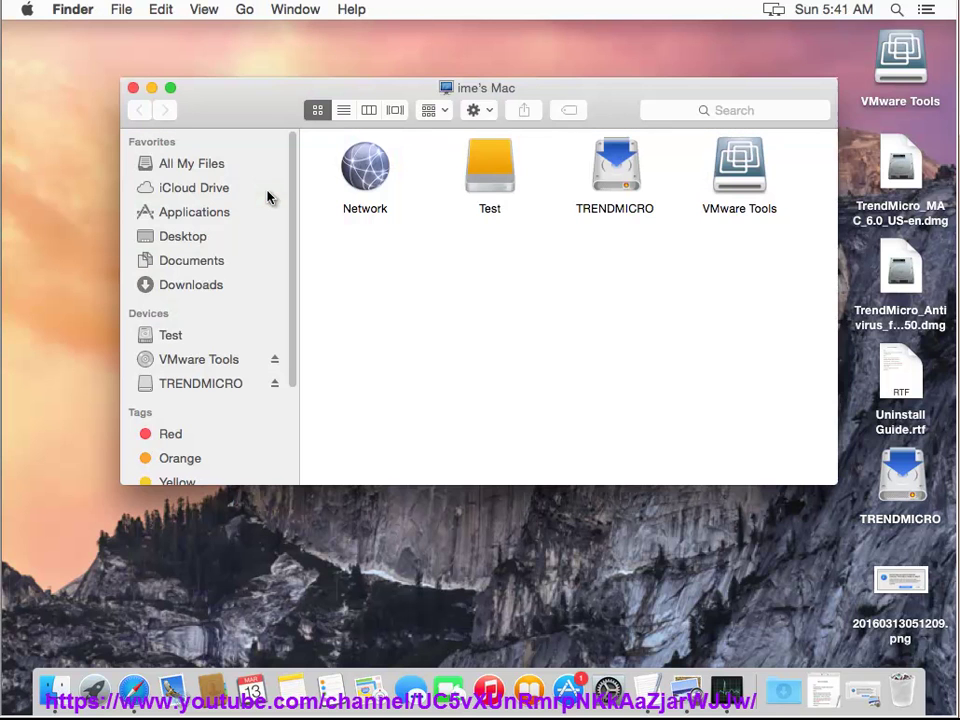
pyautogui.click(718, 112)
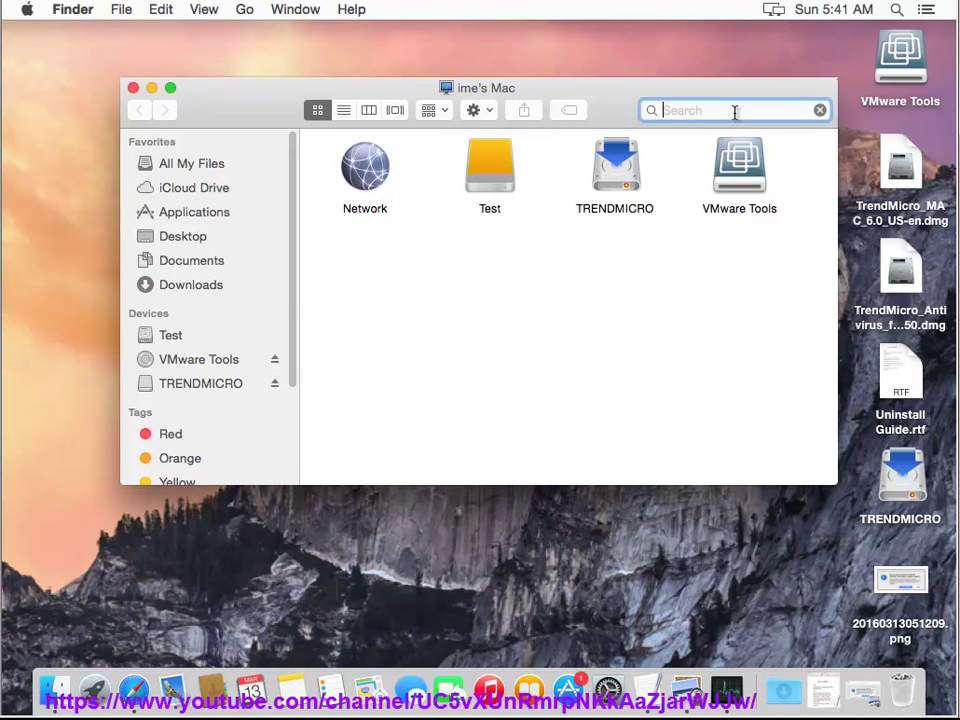
pyautogui.write('TREND')
pyautogui.press('Return')
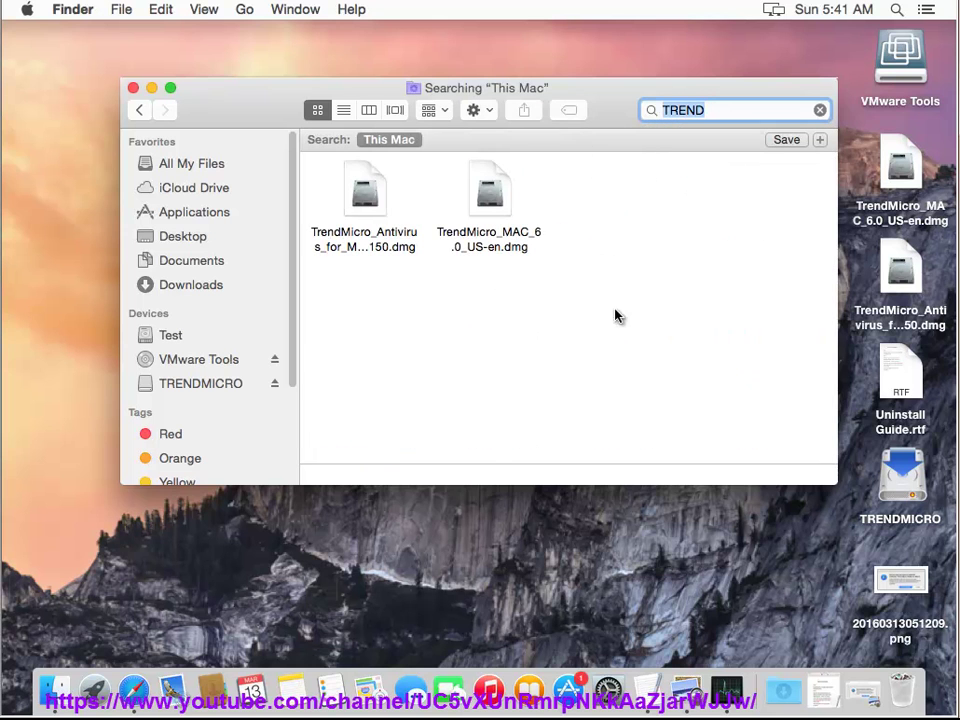
# - Move both TrendMicro disk images in the search results to the Trash and close the search window
pyautogui.moveTo(611, 294); pyautogui.dragTo(335, 175)
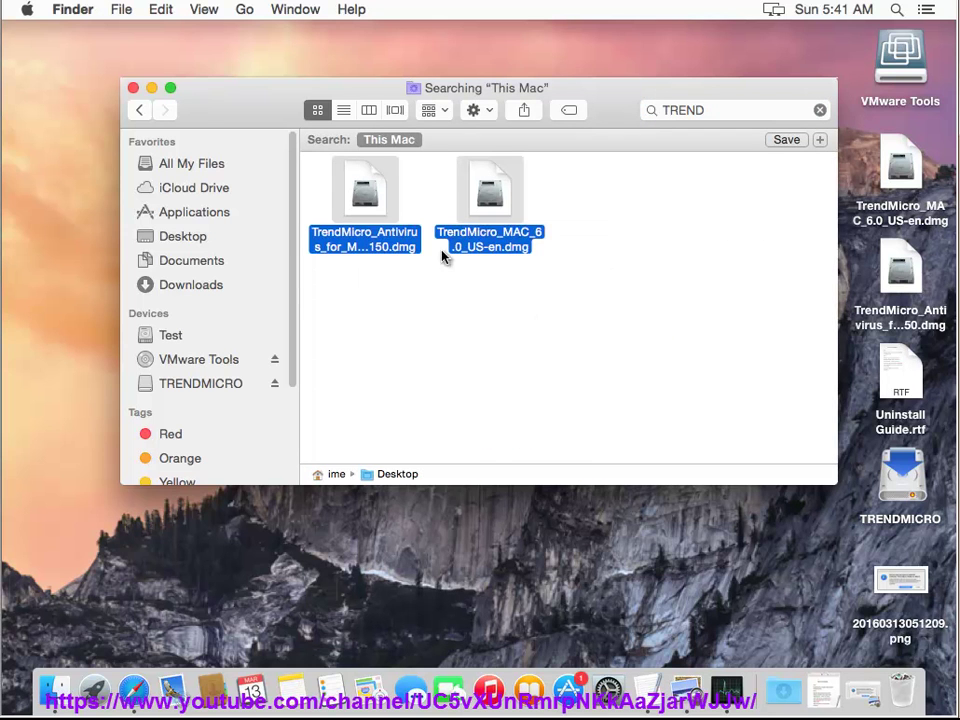
pyautogui.rightClick(377, 205)
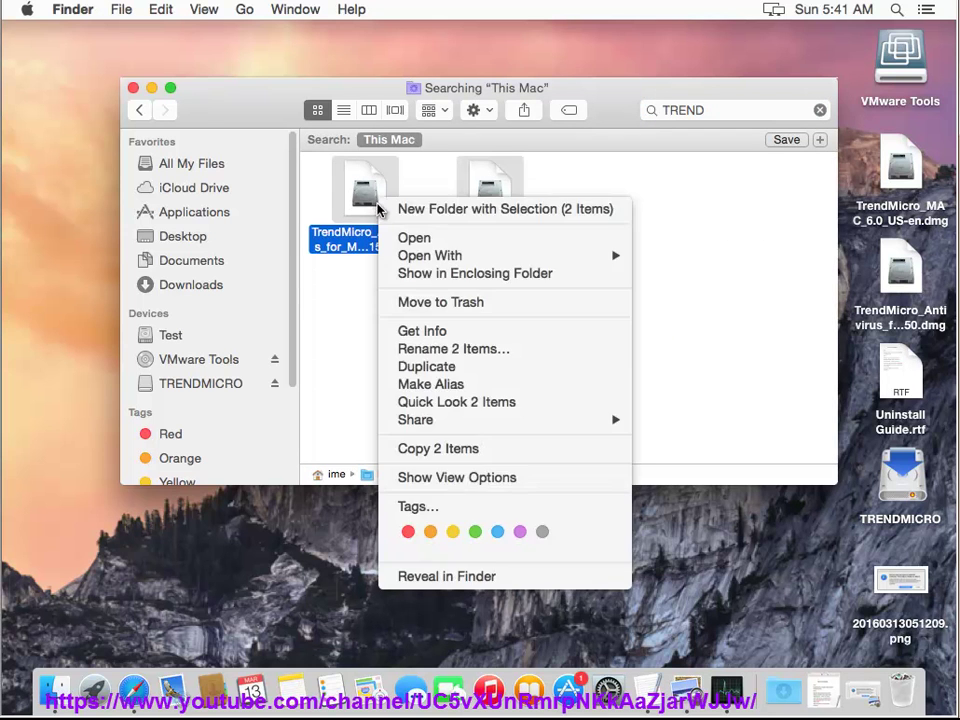
pyautogui.click(413, 303)
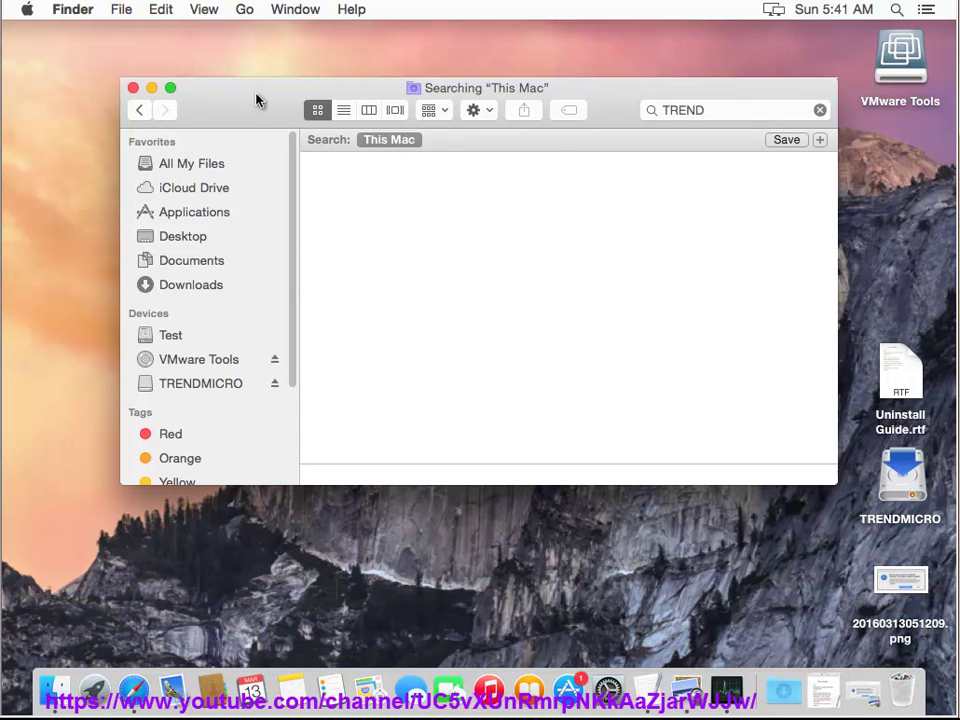
pyautogui.click(134, 89)
# - Go to the ~/Library folder and look through its subfolders for Trend Micro leftovers
pyautogui.click(245, 10)
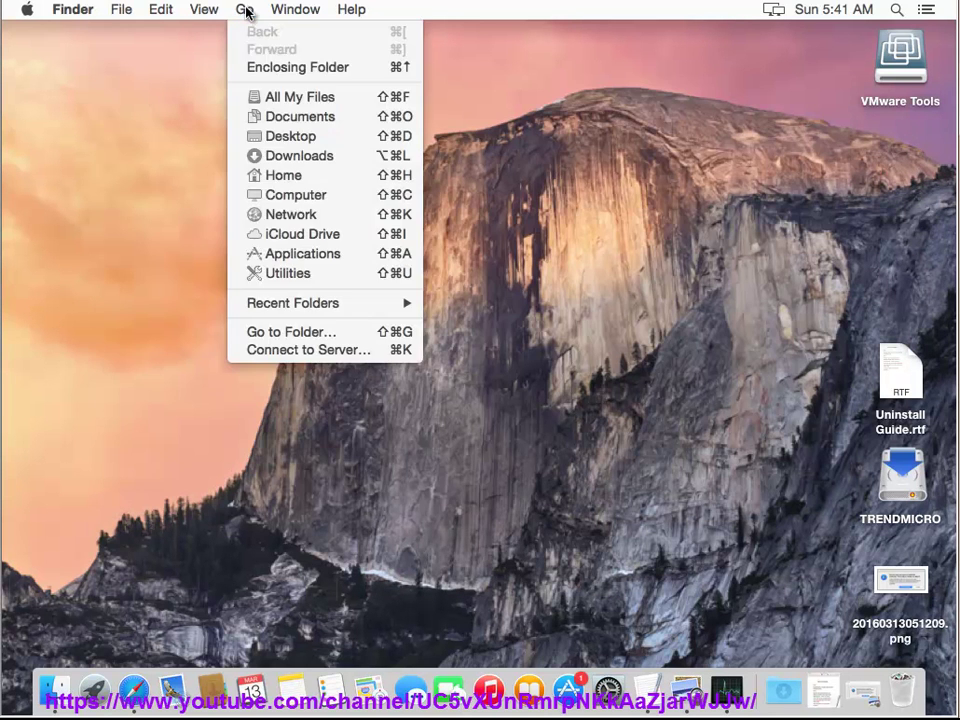
pyautogui.click(260, 333)
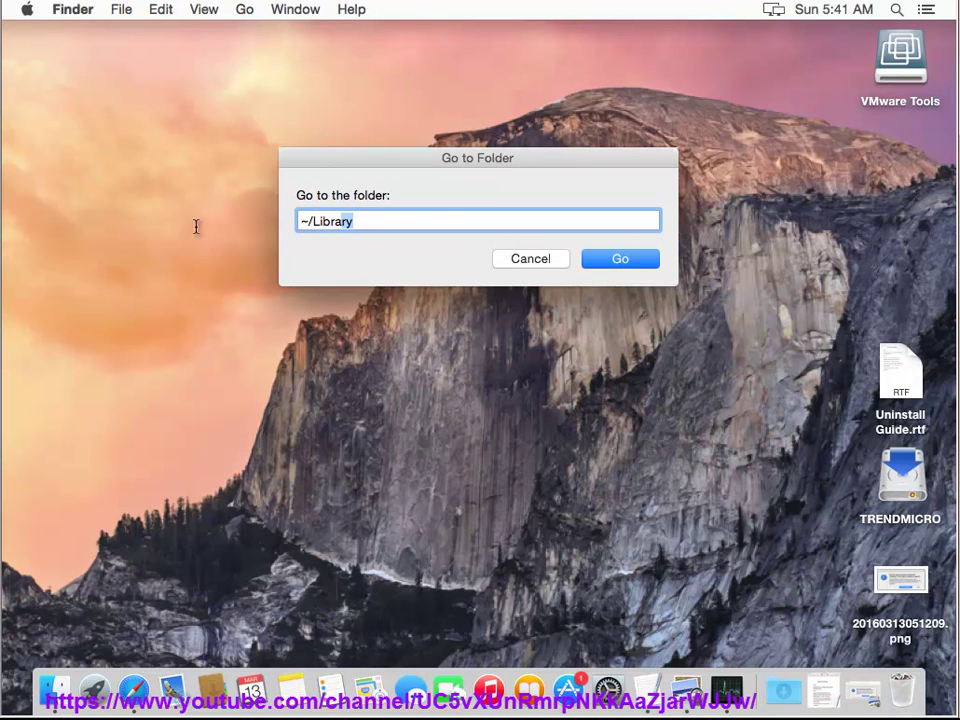
pyautogui.click(620, 259)
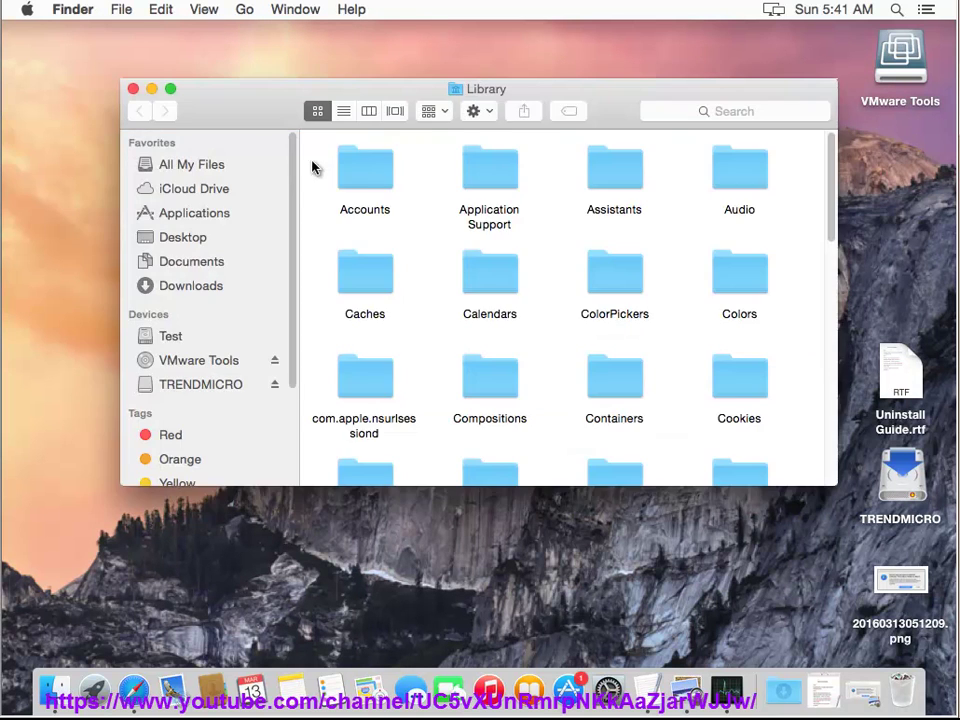
pyautogui.click(494, 180)
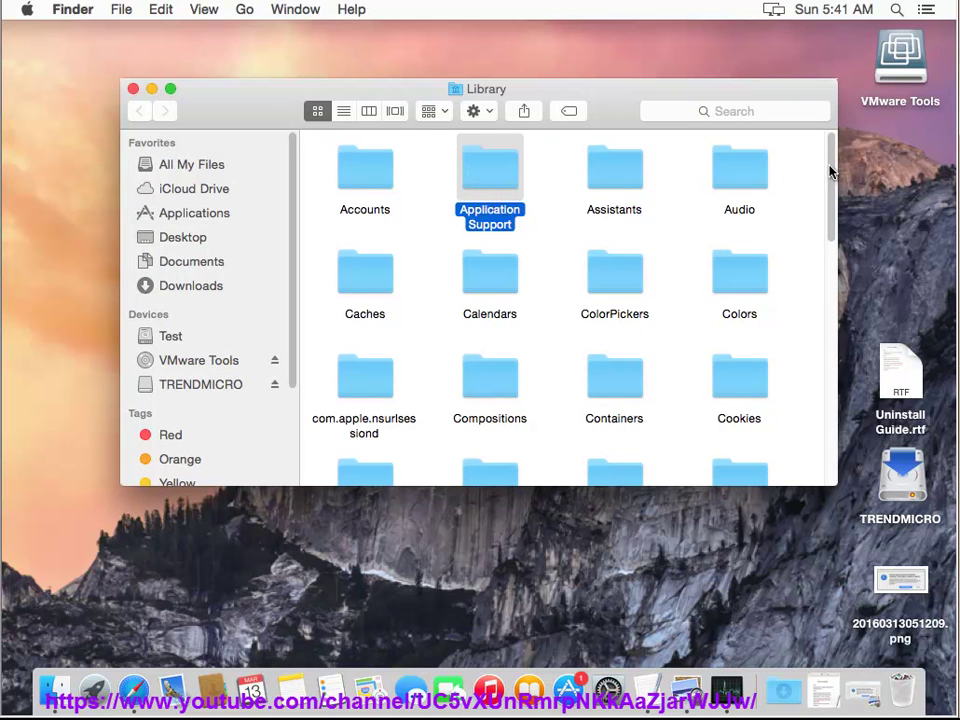
pyautogui.scroll(-10, 828, 173)
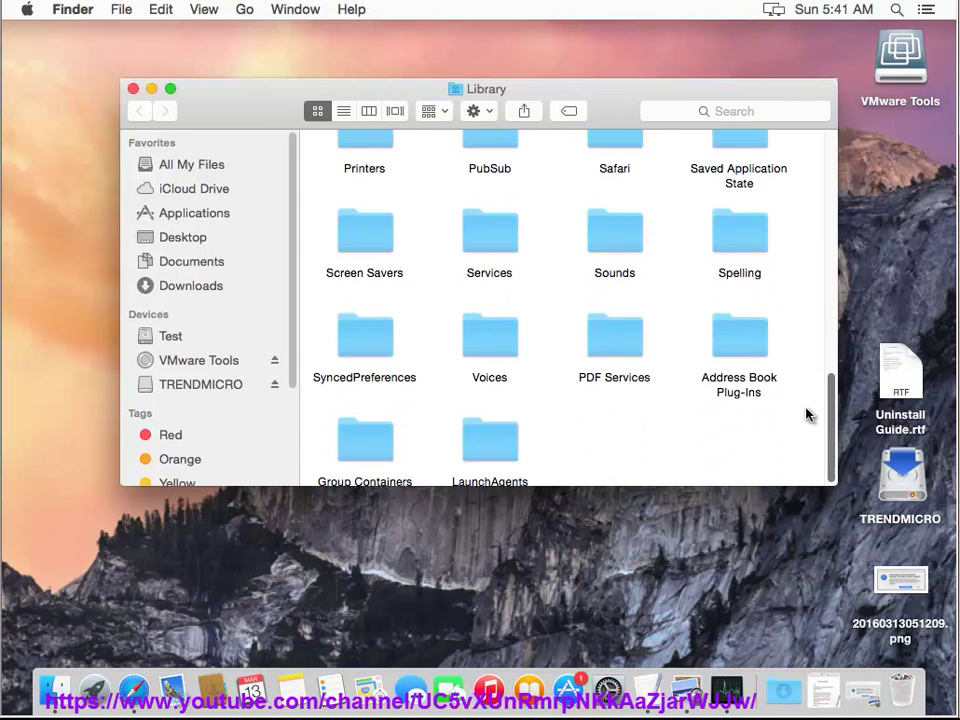
pyautogui.scroll(1, 808, 411)
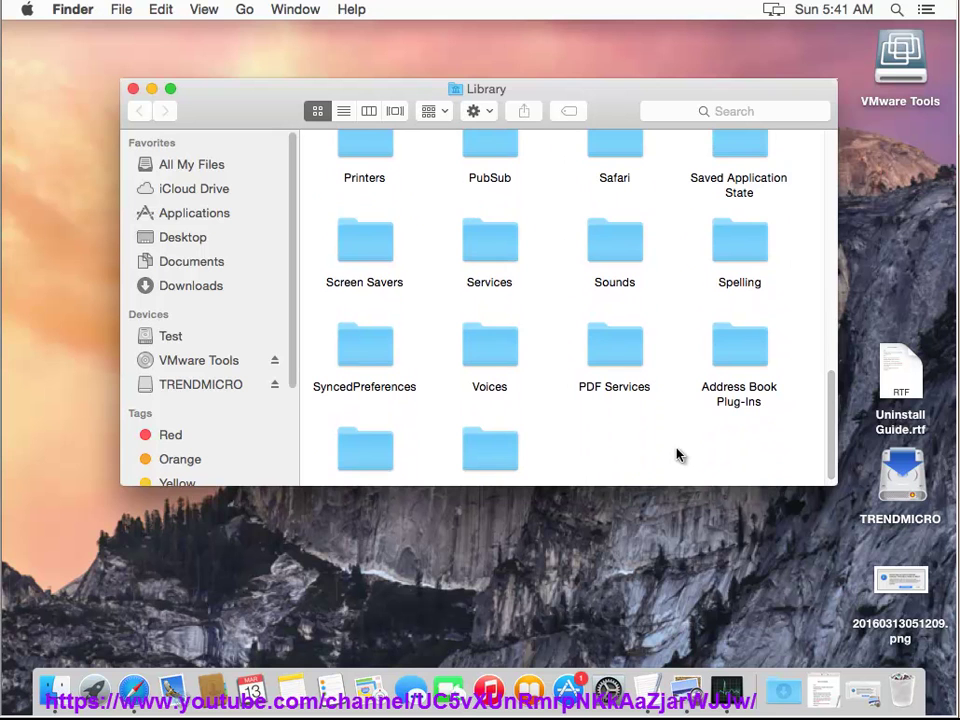
pyautogui.press('v')
pyautogui.scroll(5, 831, 300)
pyautogui.scroll(5, 831, 202)
# - Check the Application Support folder in an enlarged window for Trend Micro leftovers, and close the window
pyautogui.doubleClick(499, 184)
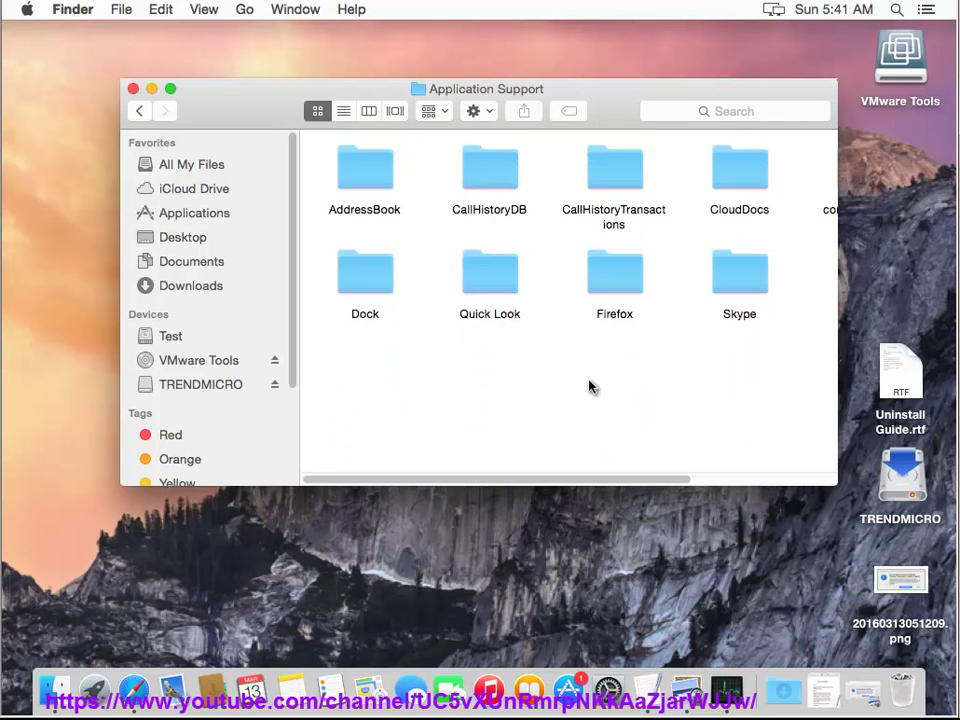
pyautogui.doubleClick(595, 95)
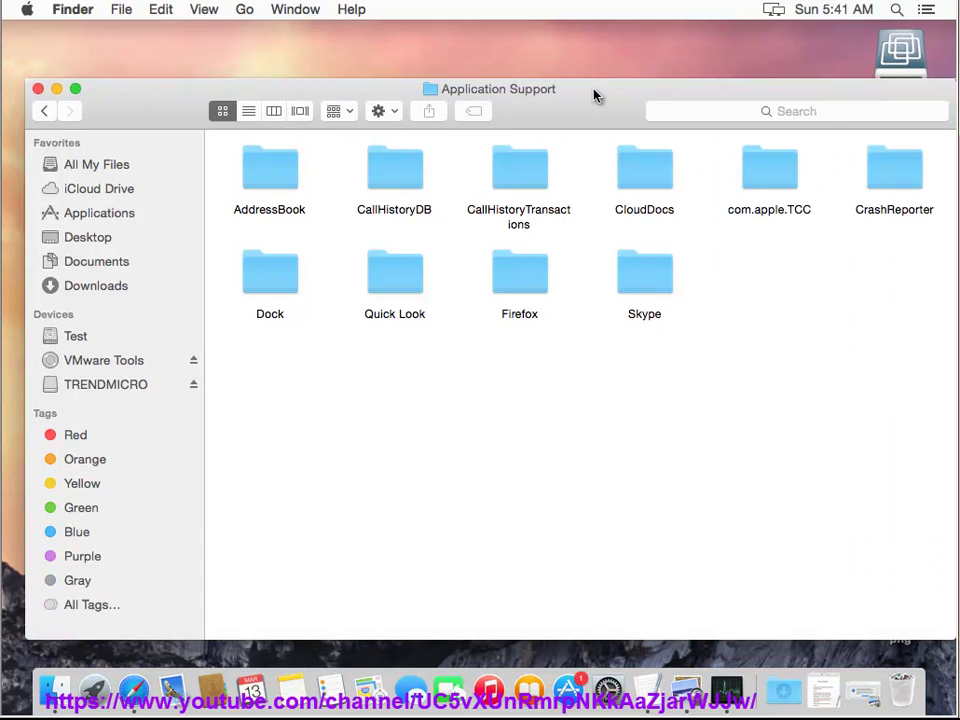
pyautogui.press('s')
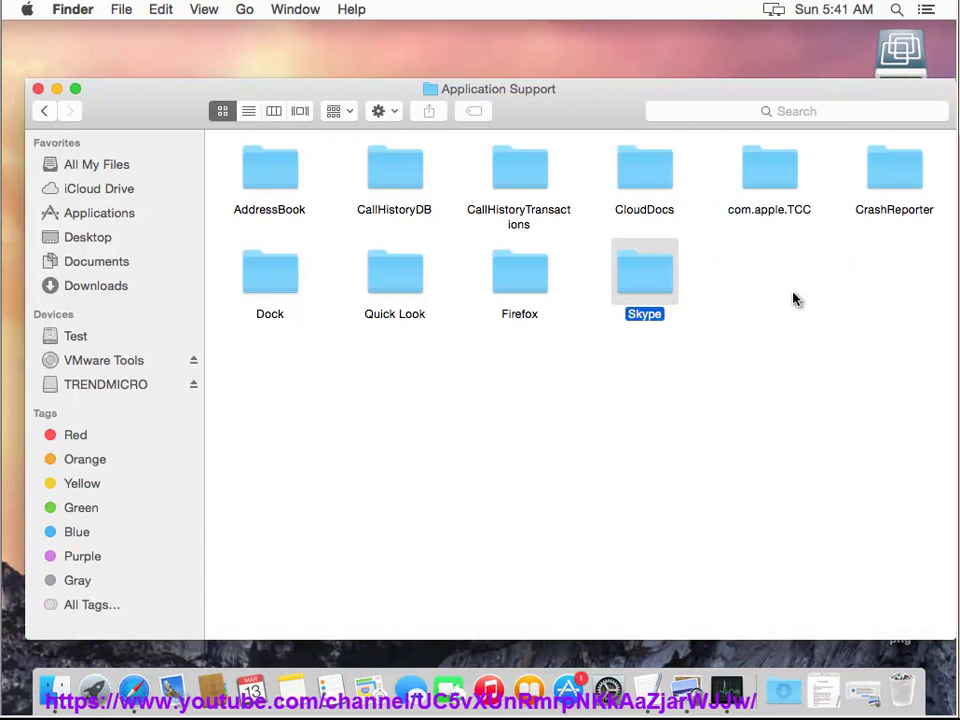
pyautogui.click(38, 90)
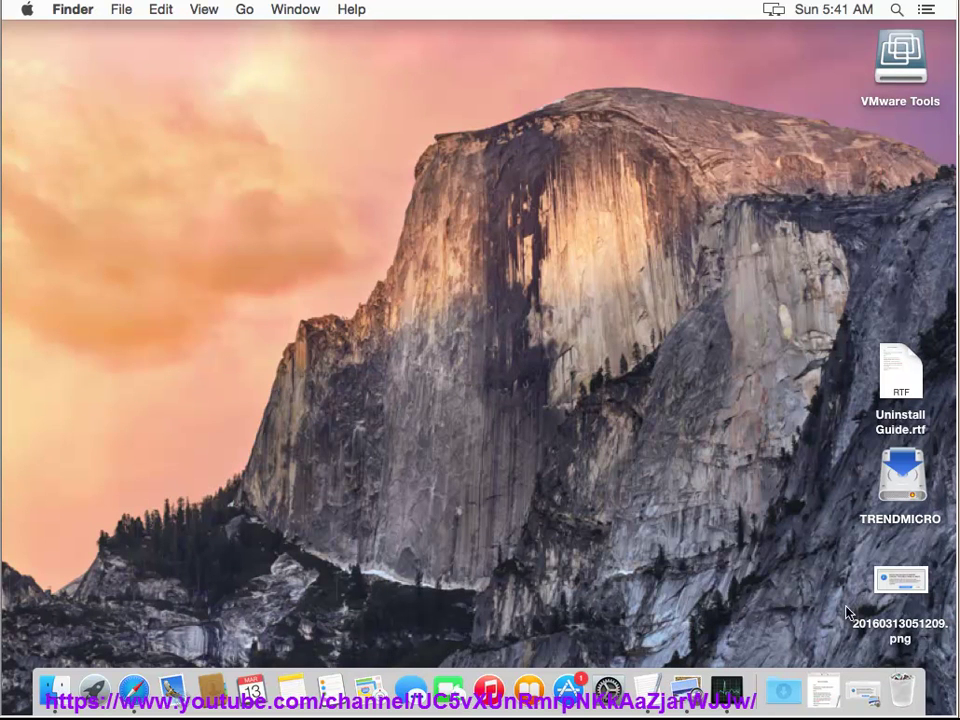
# - Open the Trash and request emptying it, moving the erase confirmation aside without answering it
pyautogui.click(901, 690)
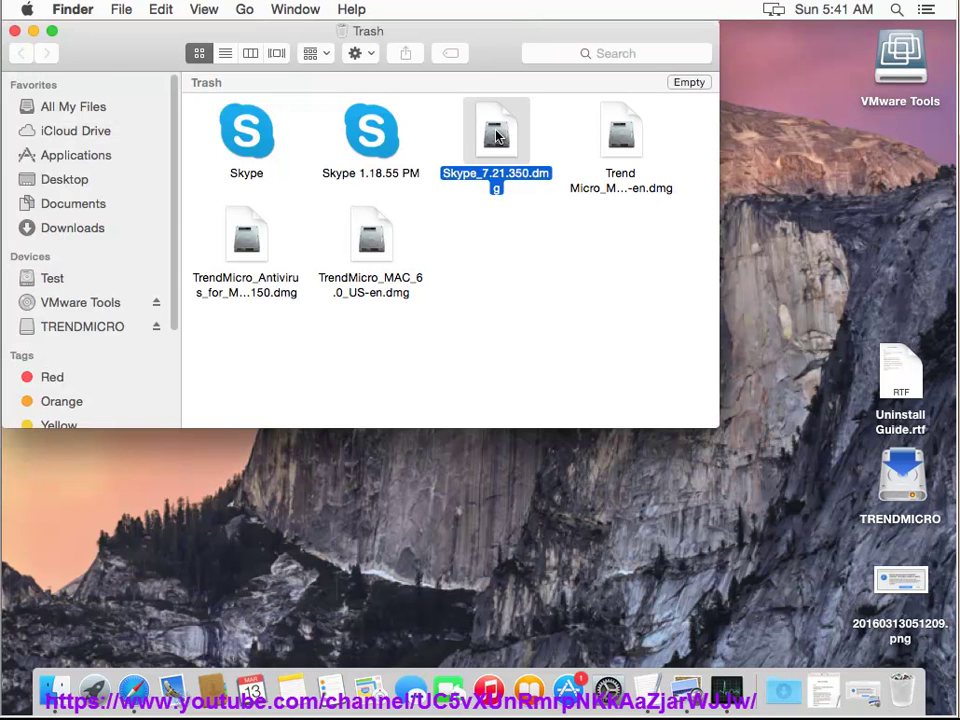
pyautogui.click(619, 165)
pyautogui.rightClick(336, 250)
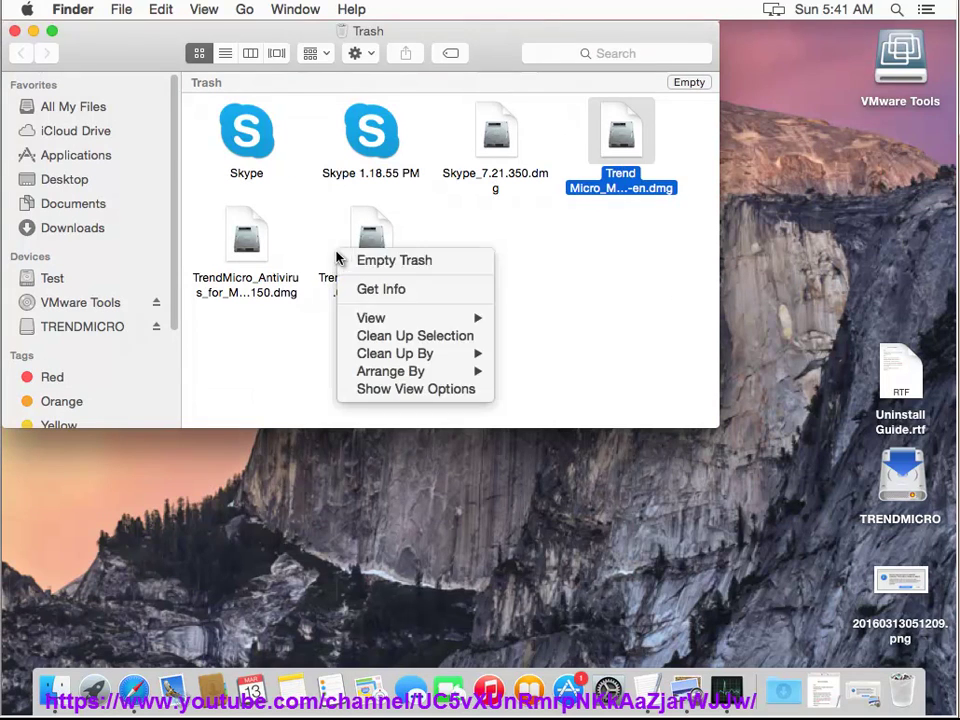
pyautogui.click(245, 254)
pyautogui.rightClick(242, 250)
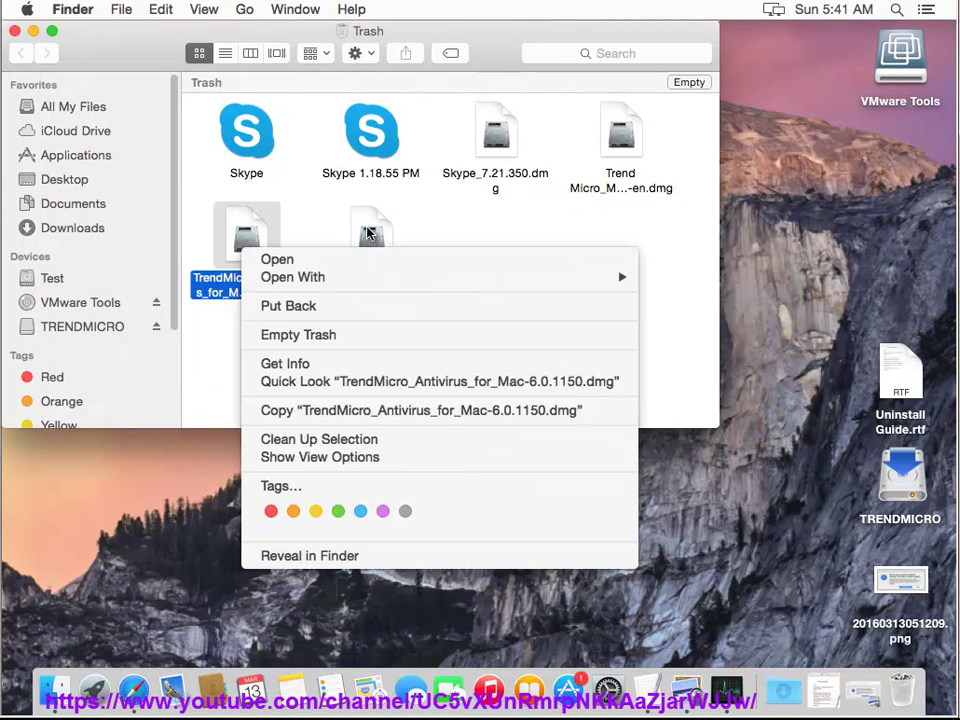
pyautogui.click(338, 341)
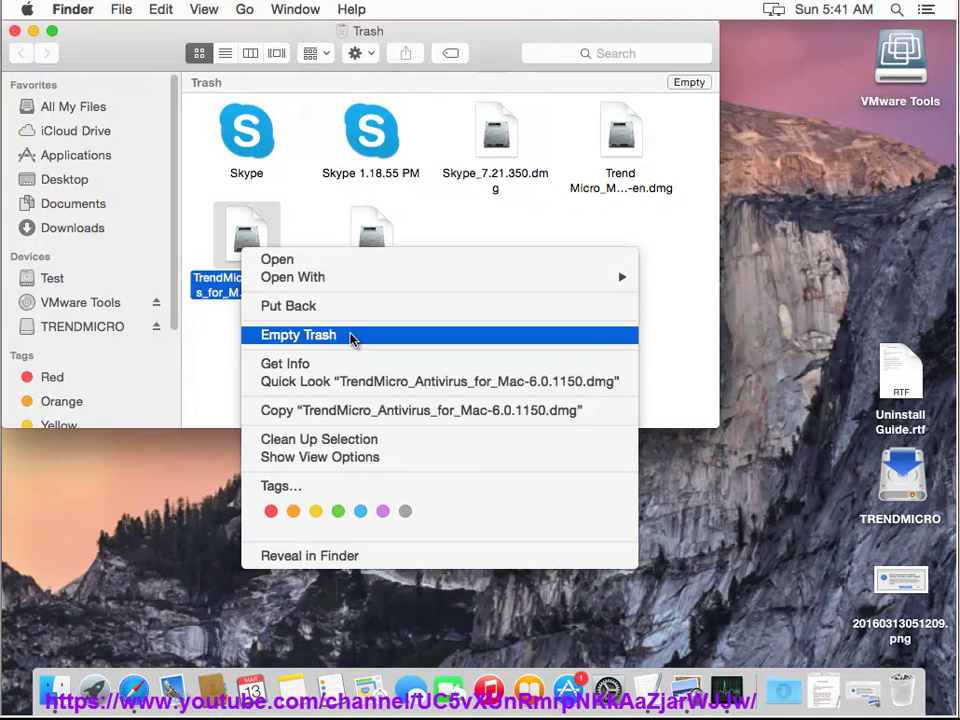
pyautogui.moveTo(497, 165); pyautogui.dragTo(272, 84)
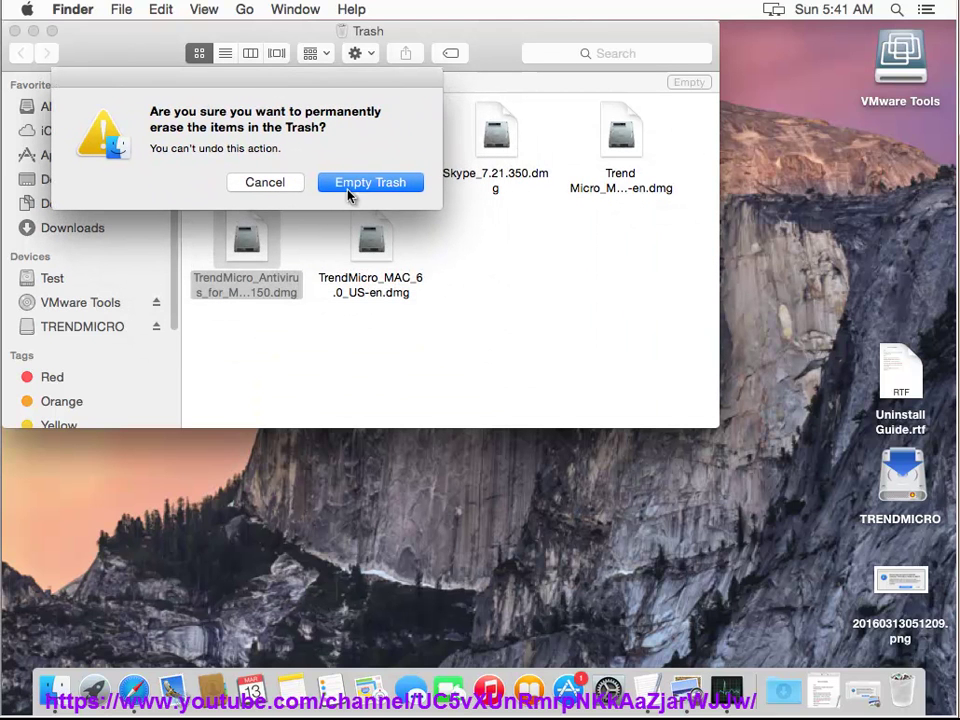
# - Show the minimized 20160313051209.png image and Uninstall Guide.rtf, and arrange the guide just below the empty-Trash confirmation
pyautogui.click(866, 698)
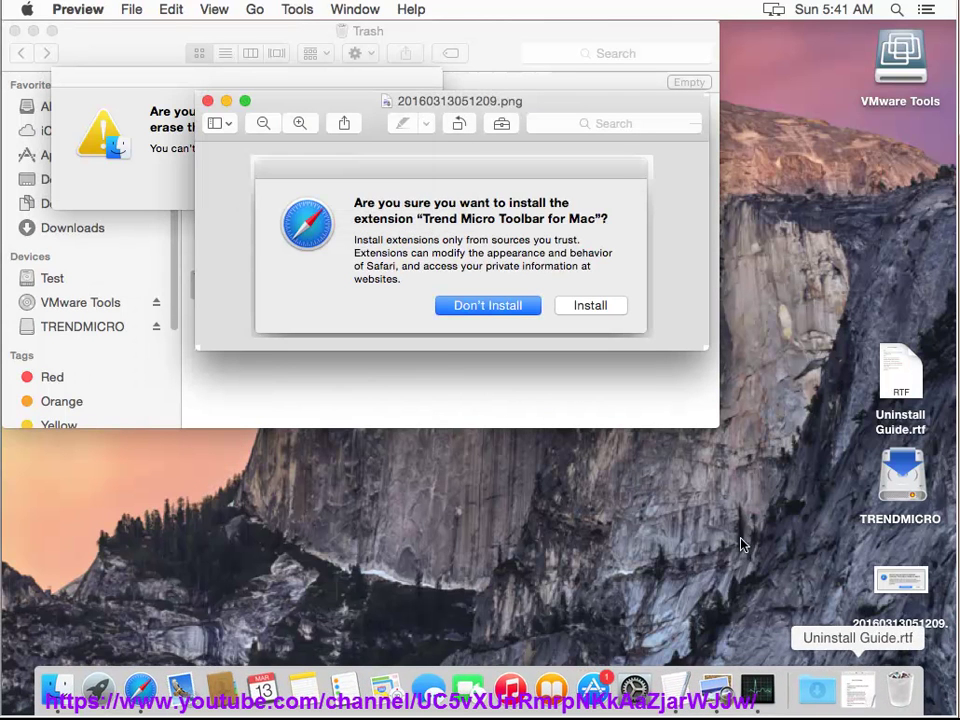
pyautogui.moveTo(114, 66)
pyautogui.mouseDown()
pyautogui.moveTo(148, 172)
pyautogui.moveTo(146, 349)
pyautogui.moveTo(104, 391)
pyautogui.mouseUp()
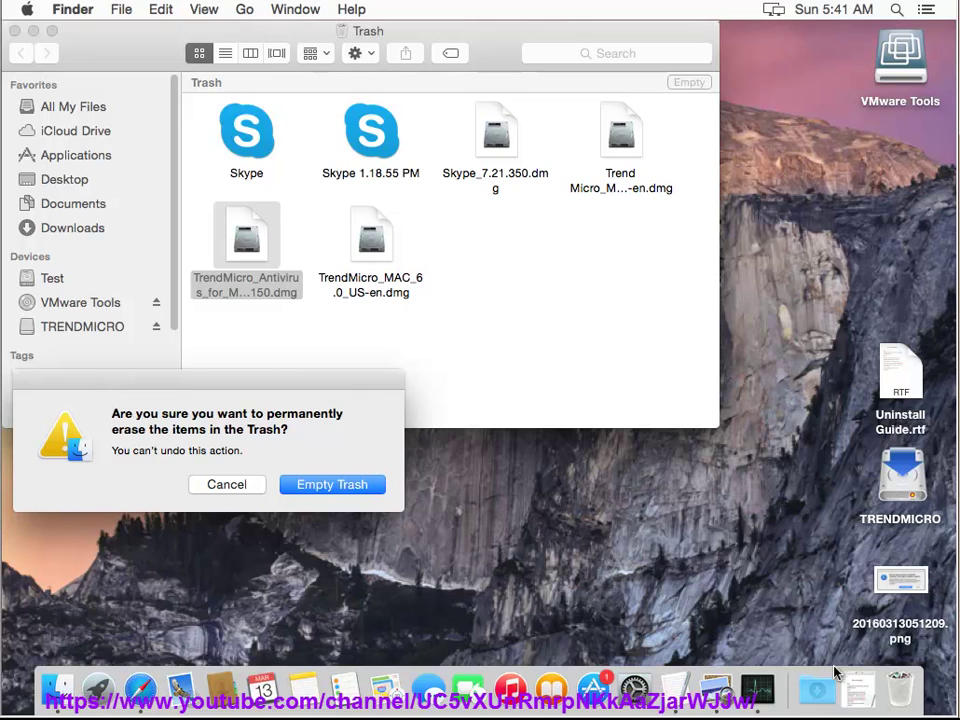
pyautogui.click(855, 697)
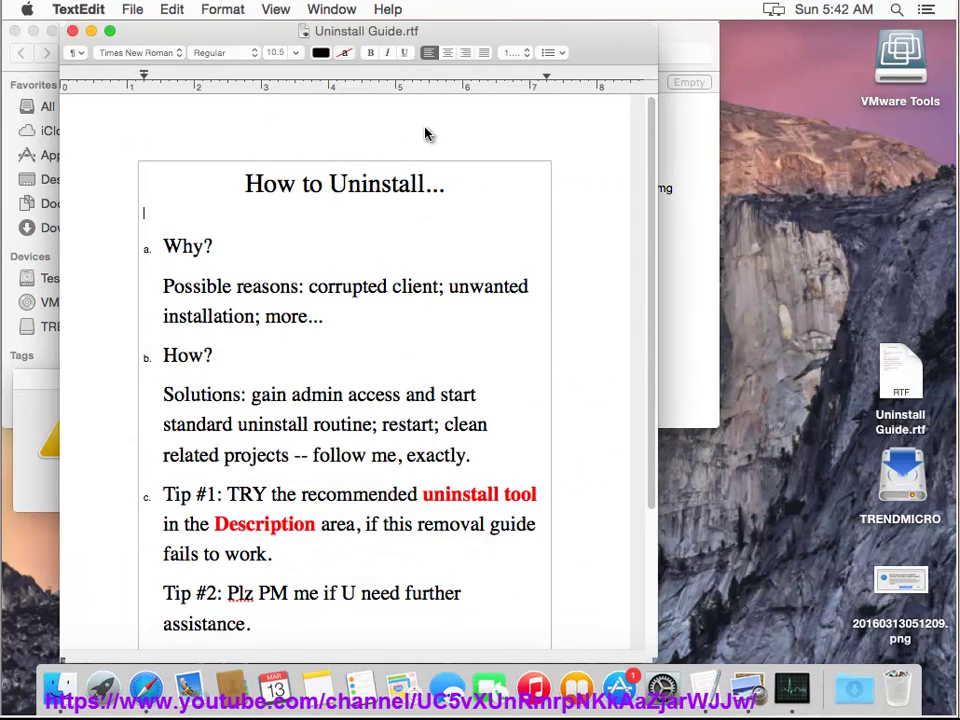
pyautogui.moveTo(488, 38); pyautogui.dragTo(766, 212)
pyautogui.moveTo(228, 385); pyautogui.dragTo(289, 114)
pyautogui.moveTo(760, 205); pyautogui.dragTo(488, 280)
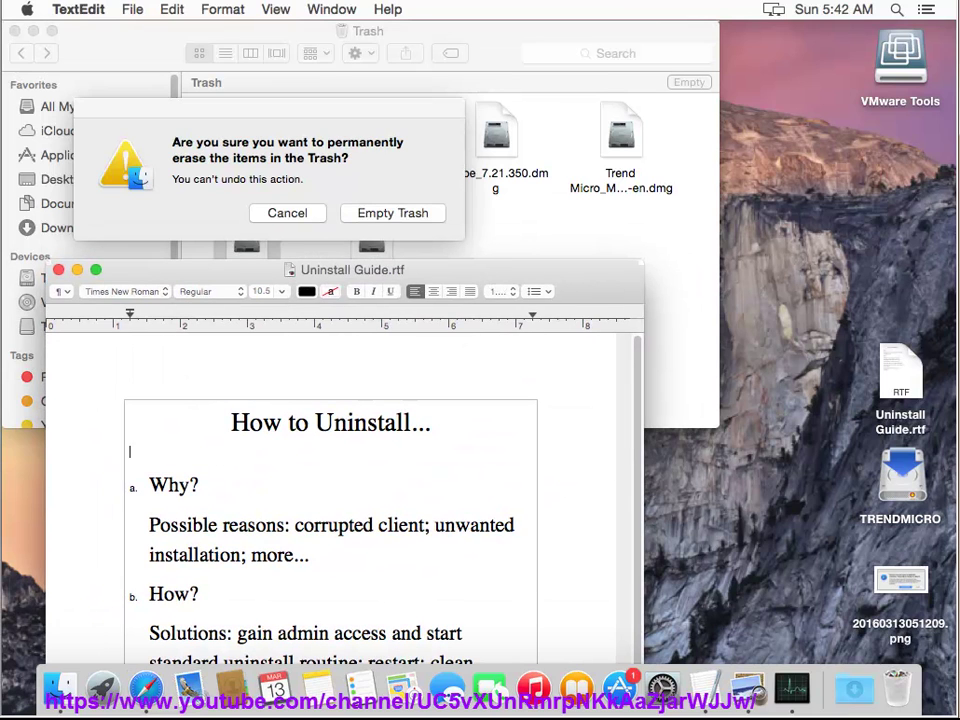